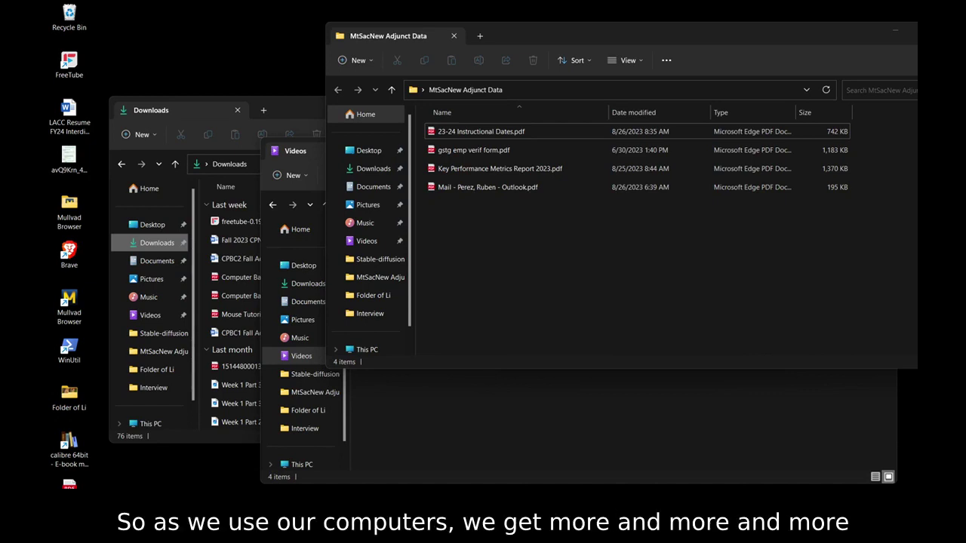
Bring the Downloads window forward and look through its list of files.
left_click(296, 106)
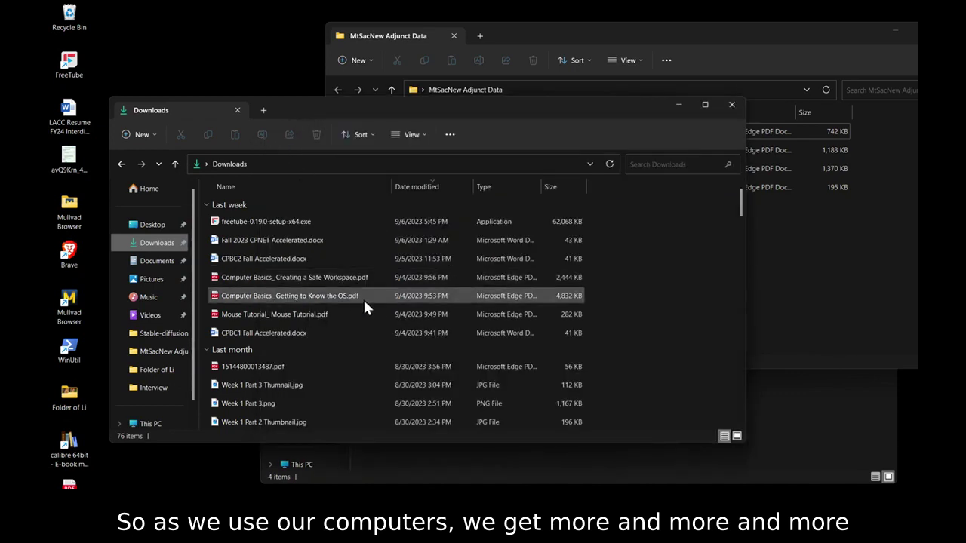
scroll(363, 298, "down", 3)
scroll(365, 305, "down", 1)
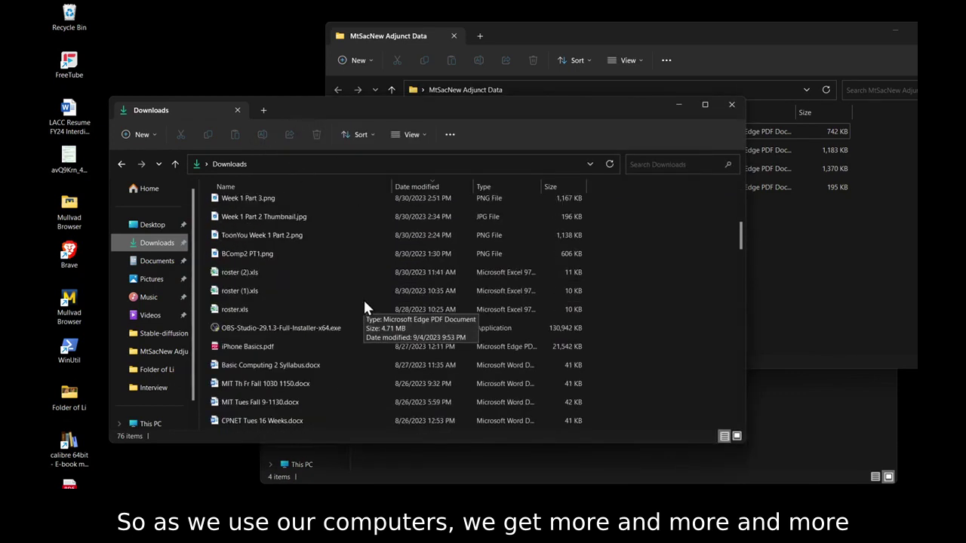
scroll(362, 297, "down", 7)
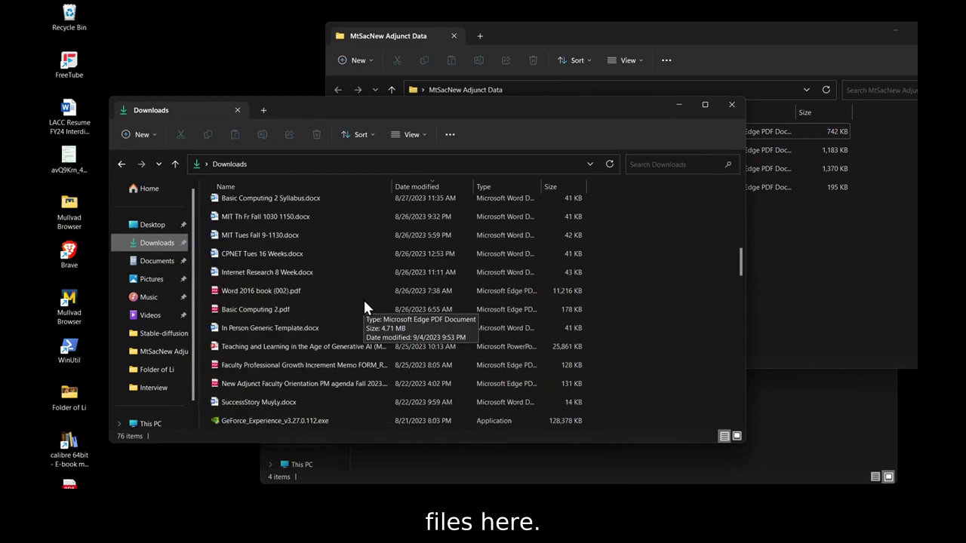
scroll(363, 298, "down", 10)
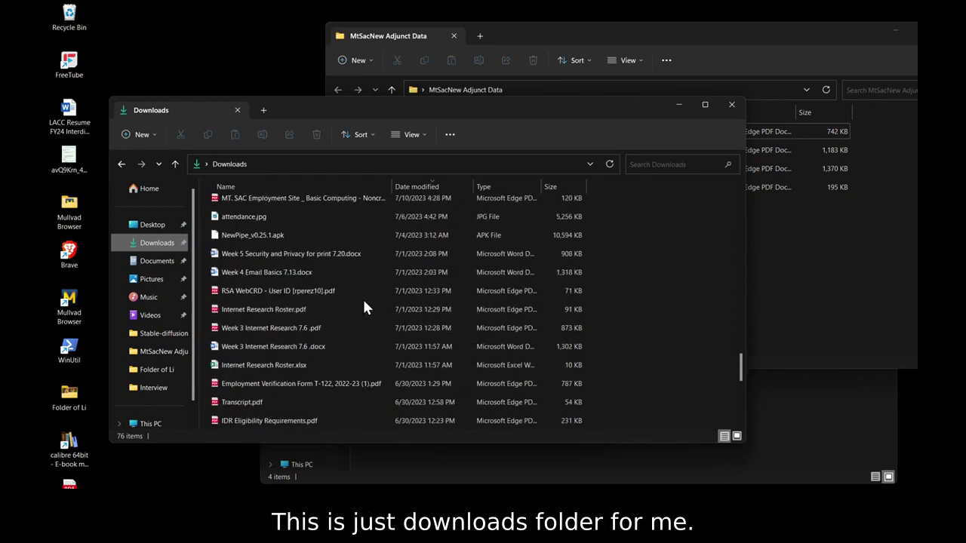
scroll(362, 297, "up", 20)
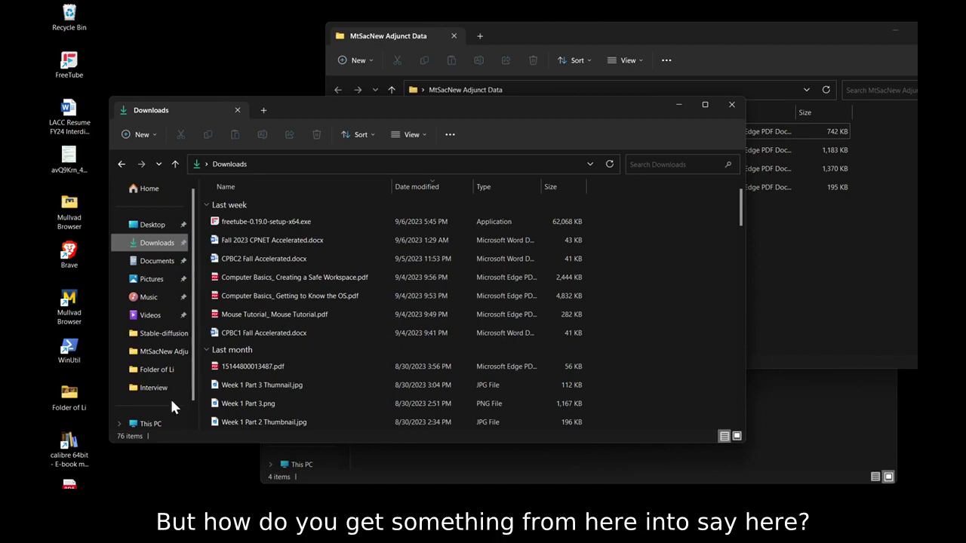
Bring the MtSacNew Adjunct Data window to the front and shift it so that less of the Downloads window is covered.
left_click(882, 257)
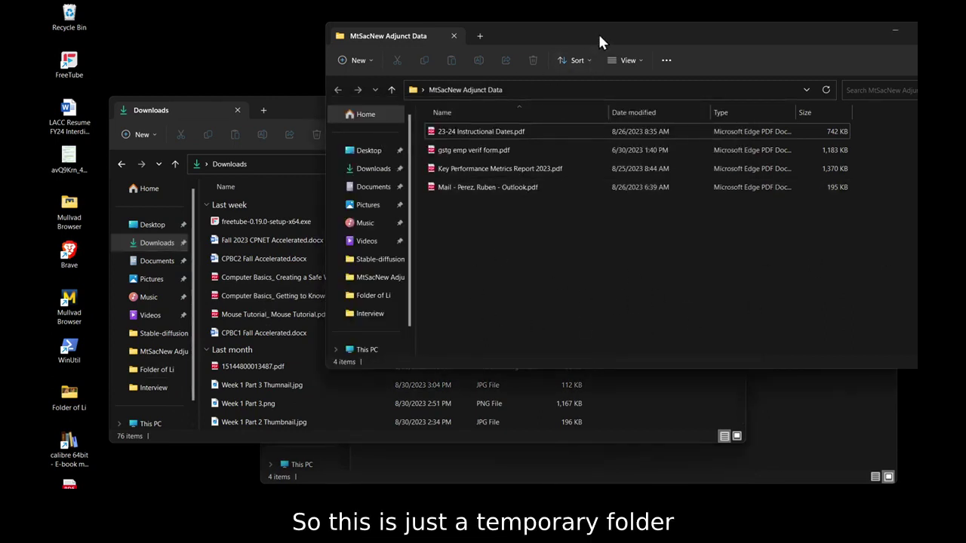
left_click_drag(600, 36, 665, 50)
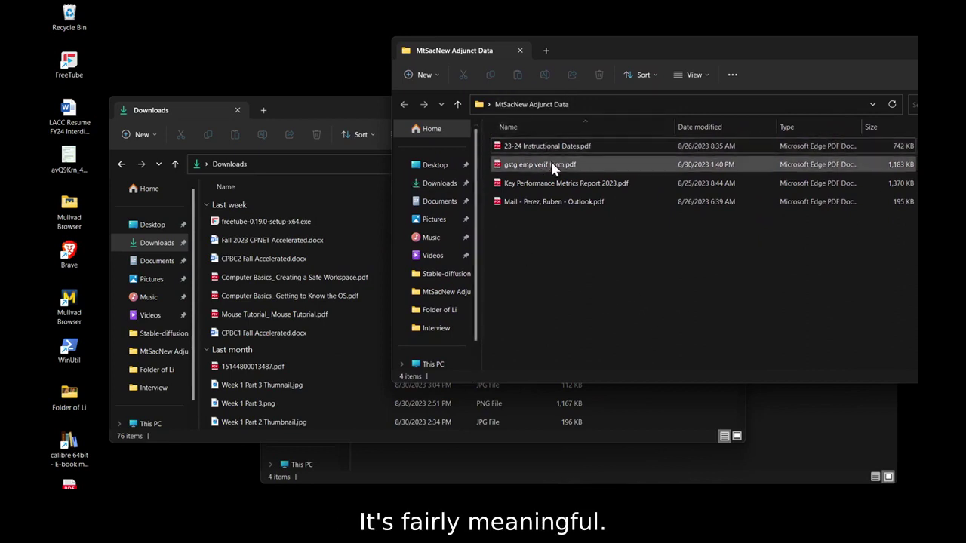
left_click(326, 118)
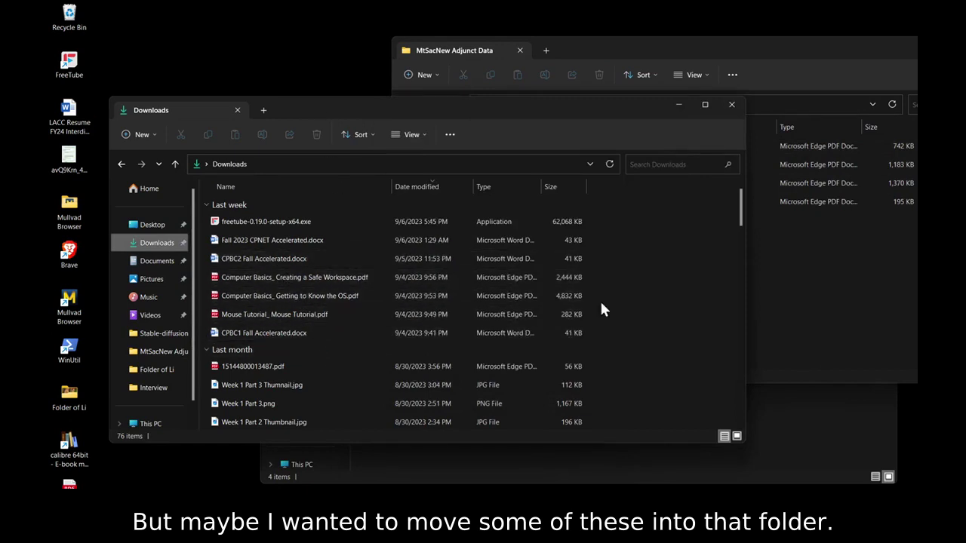
left_click(897, 289)
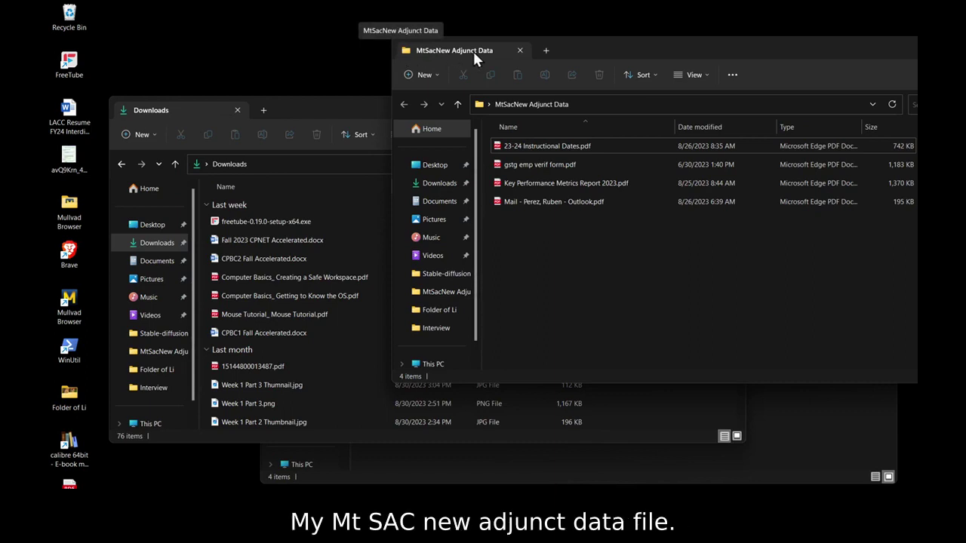
Move Mouse Tutorial_ Mouse Tutorial.pdf from Downloads directly into the MtSacNew Adjunct Data folder and return it to Downloads.
left_click(316, 111)
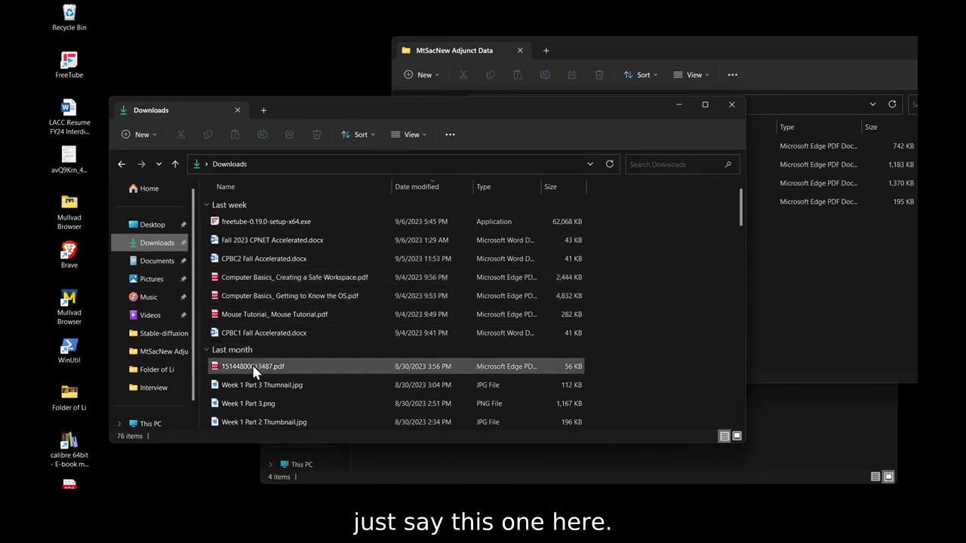
left_click(244, 316)
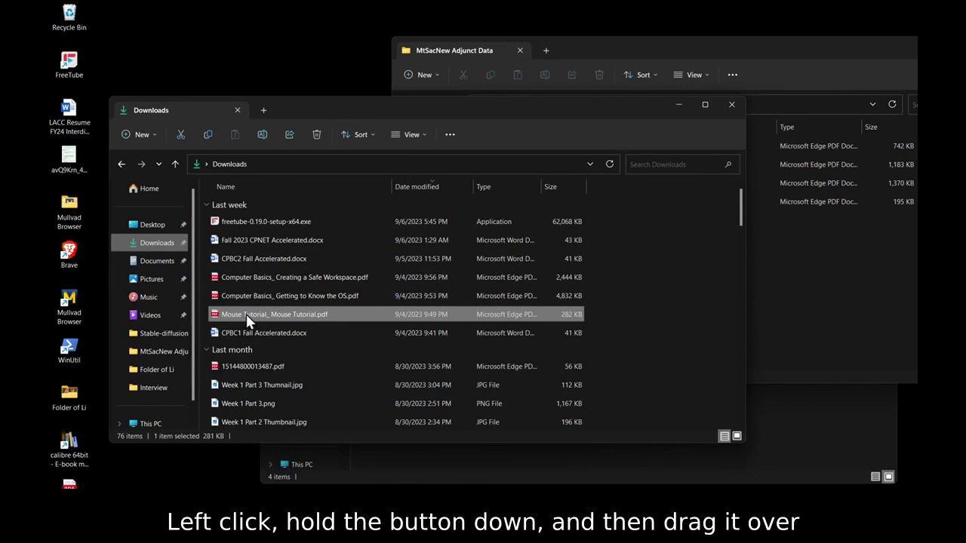
left_click_drag(246, 314, 820, 274)
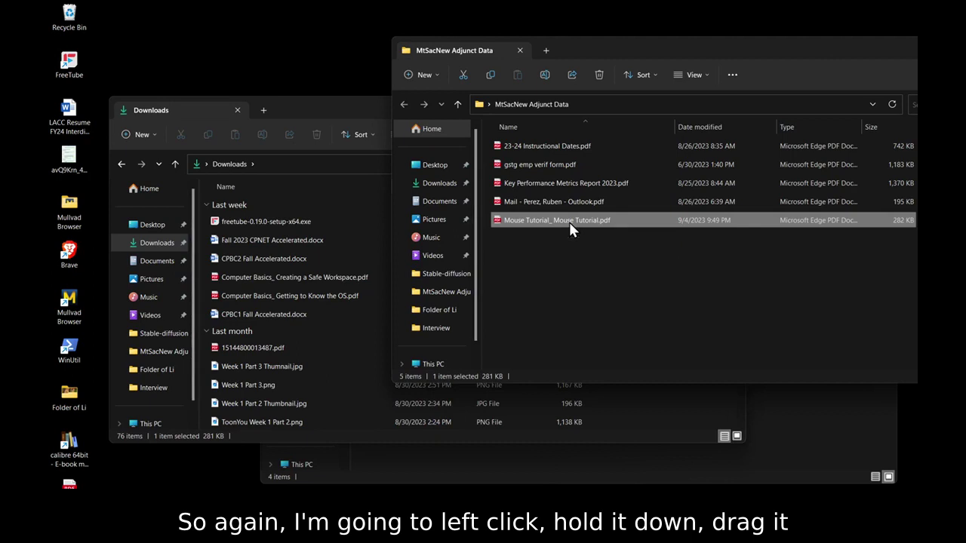
left_click_drag(569, 222, 299, 266)
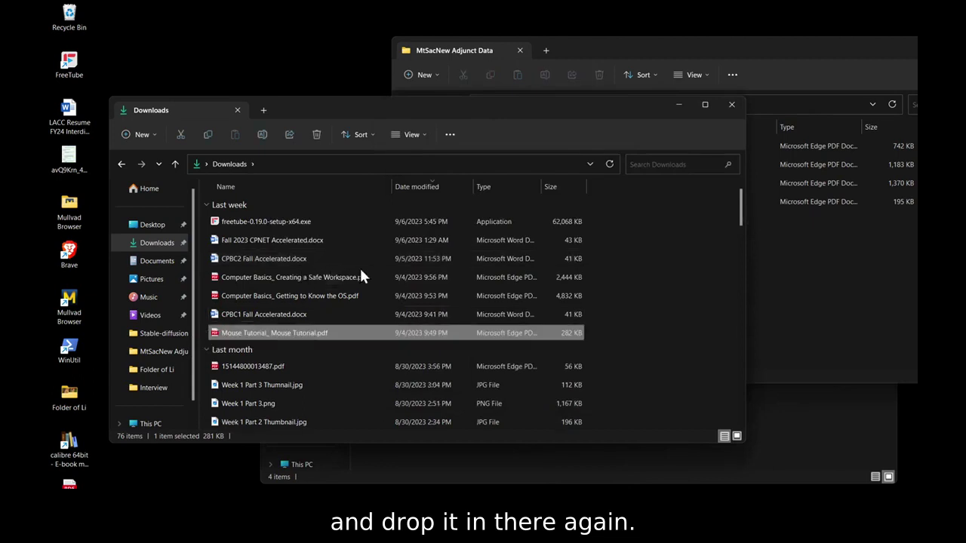
Try to cut Mouse Tutorial_ Mouse Tutorial.pdf in the Downloads folder.
left_click(830, 340)
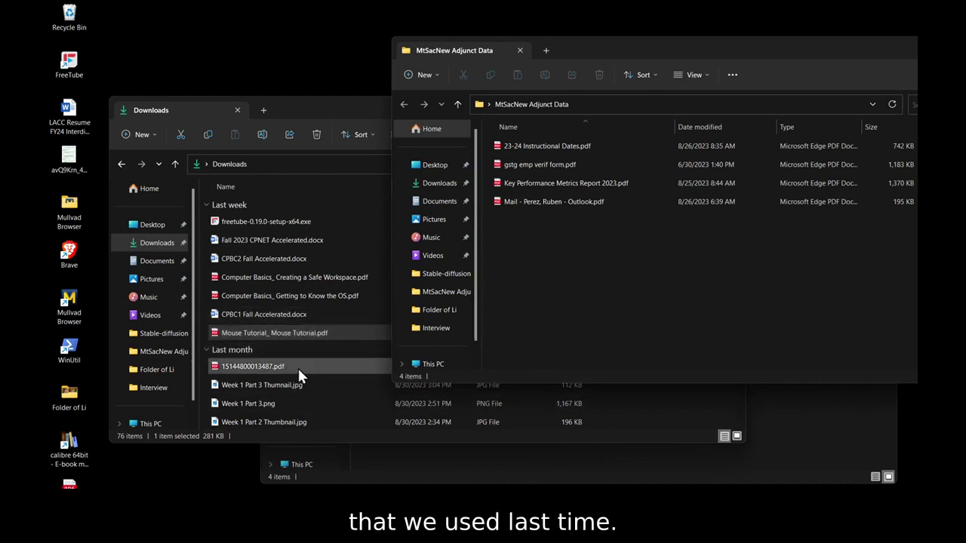
left_click(280, 334)
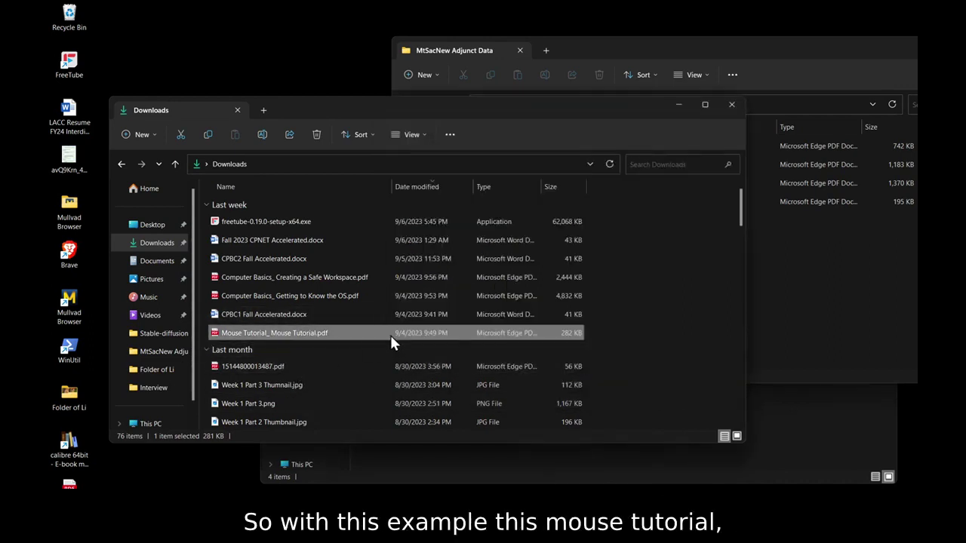
left_click(664, 301)
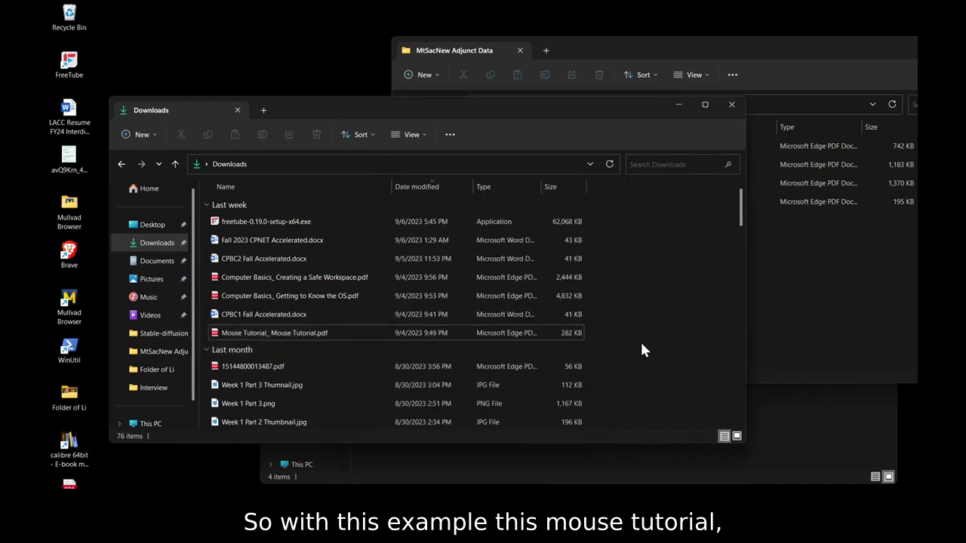
left_click(278, 338)
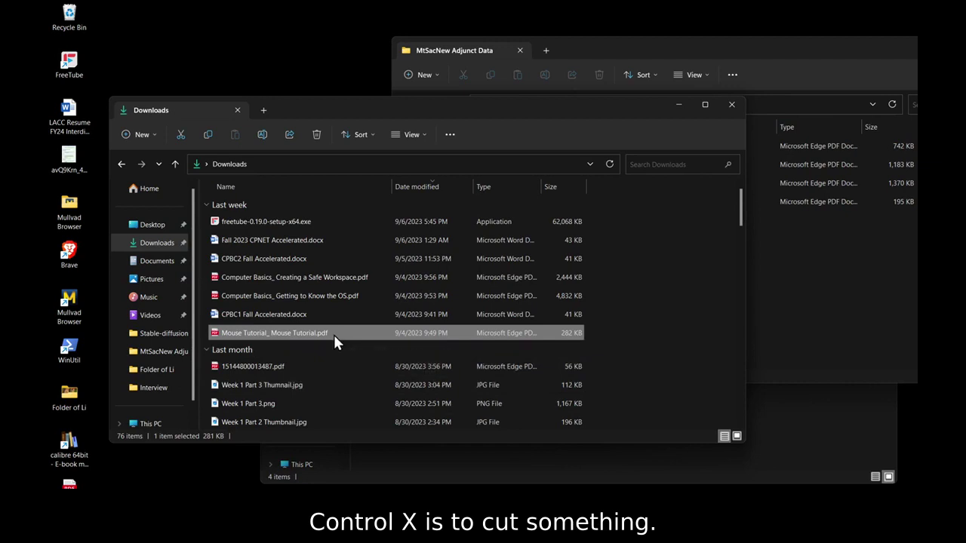
key("ctrl+x")
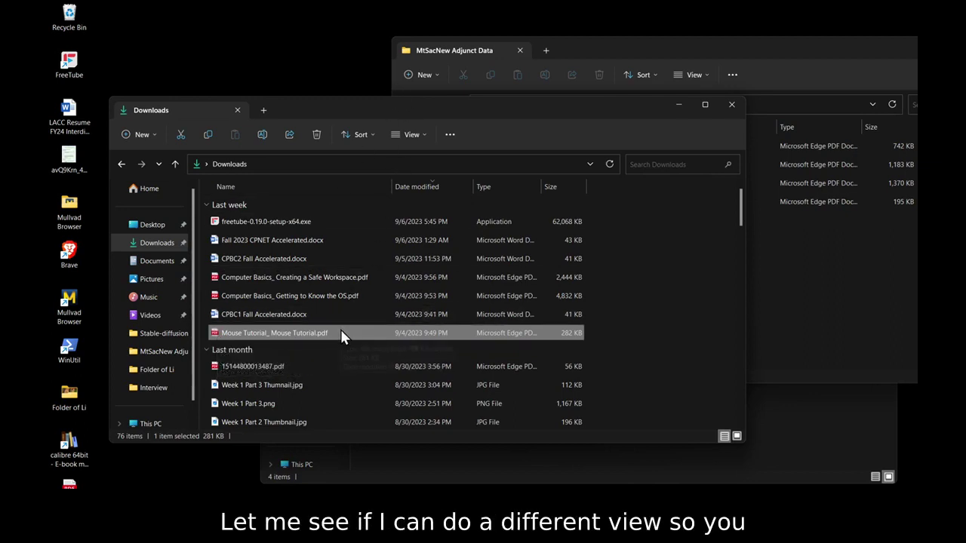
Show the Downloads folder's files as large icons and clear the file selection.
left_click(411, 134)
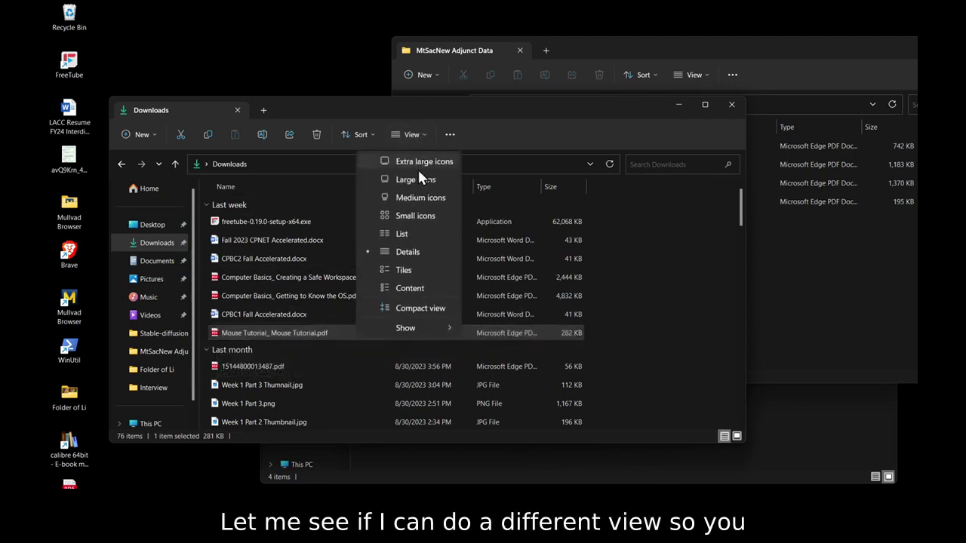
left_click(416, 181)
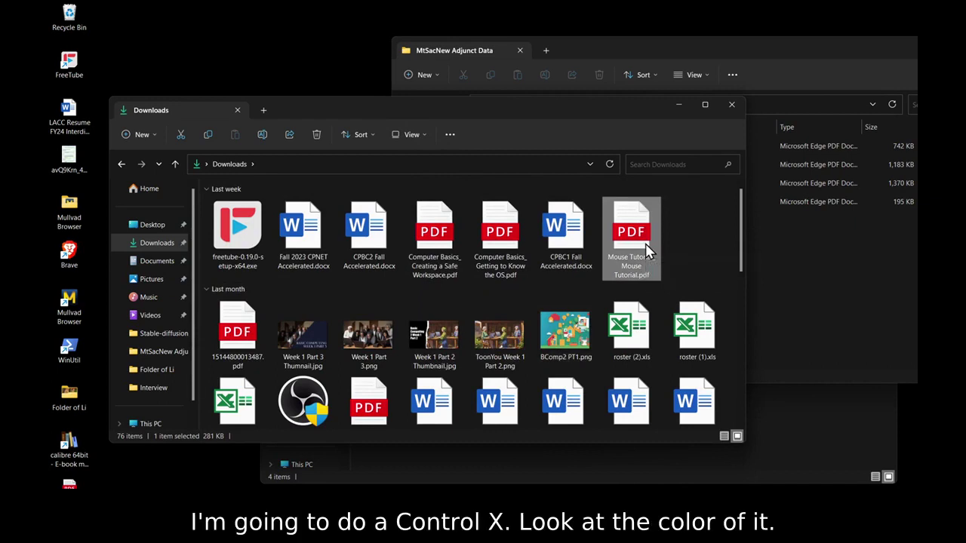
left_click(696, 245)
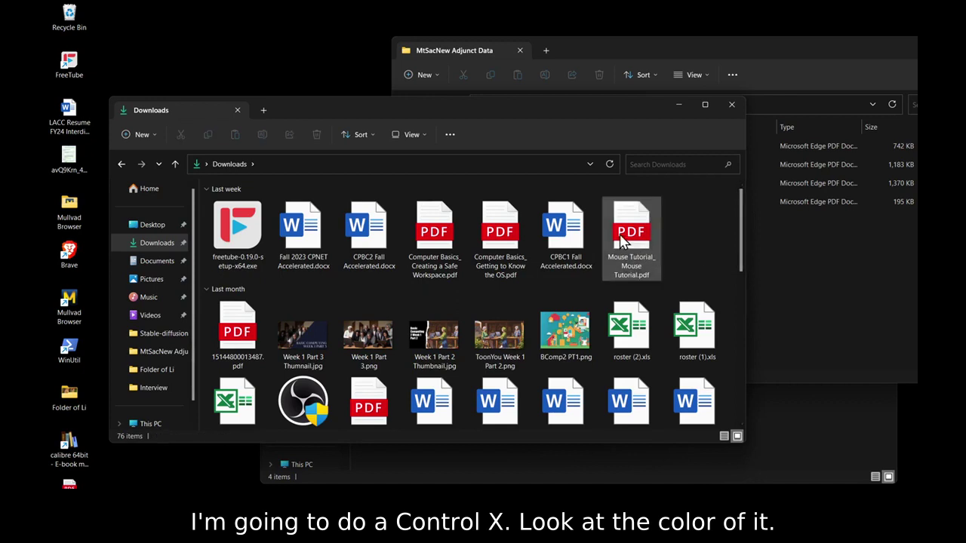
Cut Mouse Tutorial_ Mouse Tutorial.pdf from the Downloads folder and paste it into the MtSacNew Adjunct Data folder.
left_click(619, 235)
key("ctrl+x")
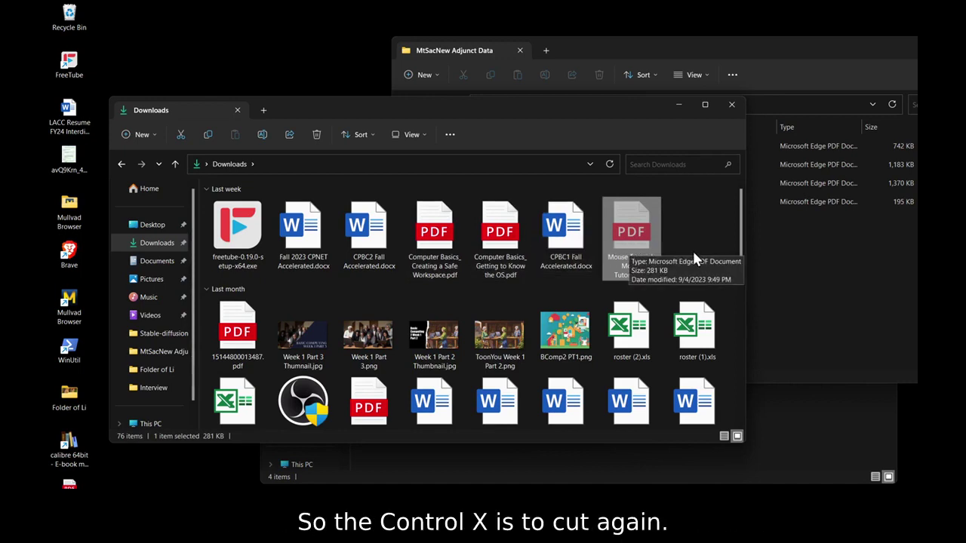
left_click(804, 258)
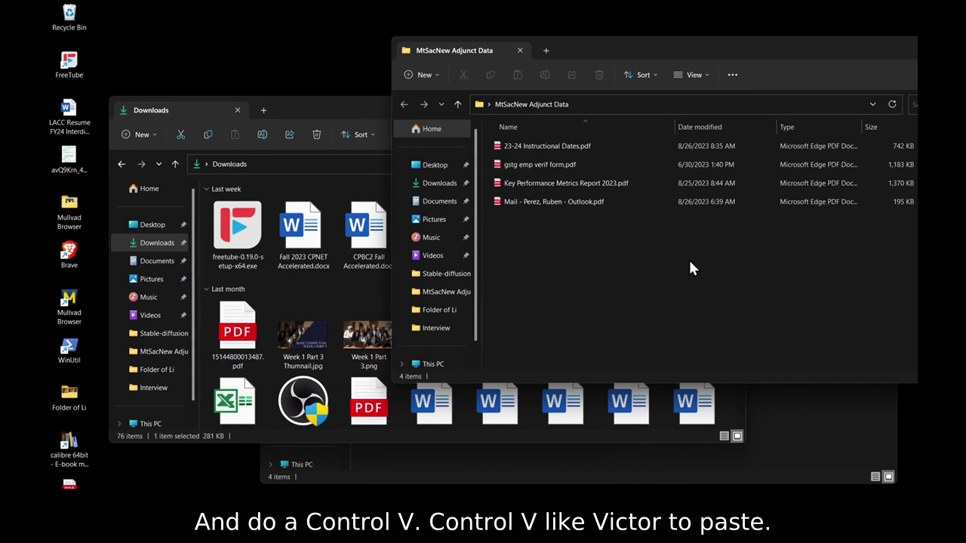
key("ctrl+v")
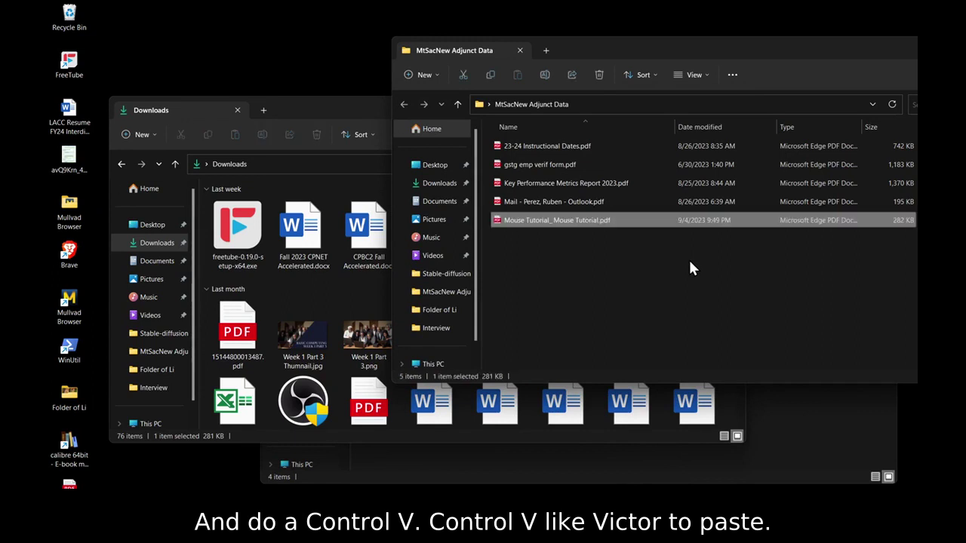
left_click(554, 270)
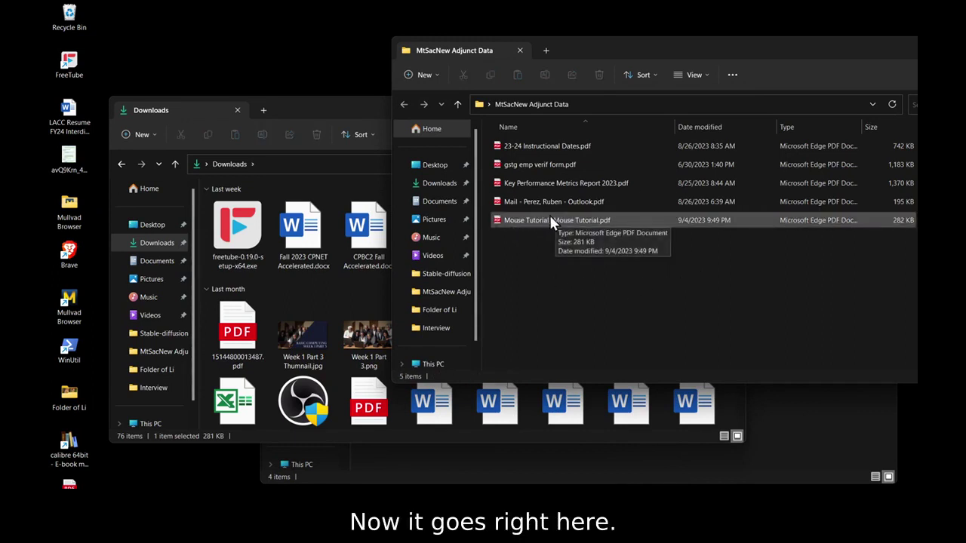
Change the Downloads folder's view to Tiles, trying the List view first.
left_click(326, 109)
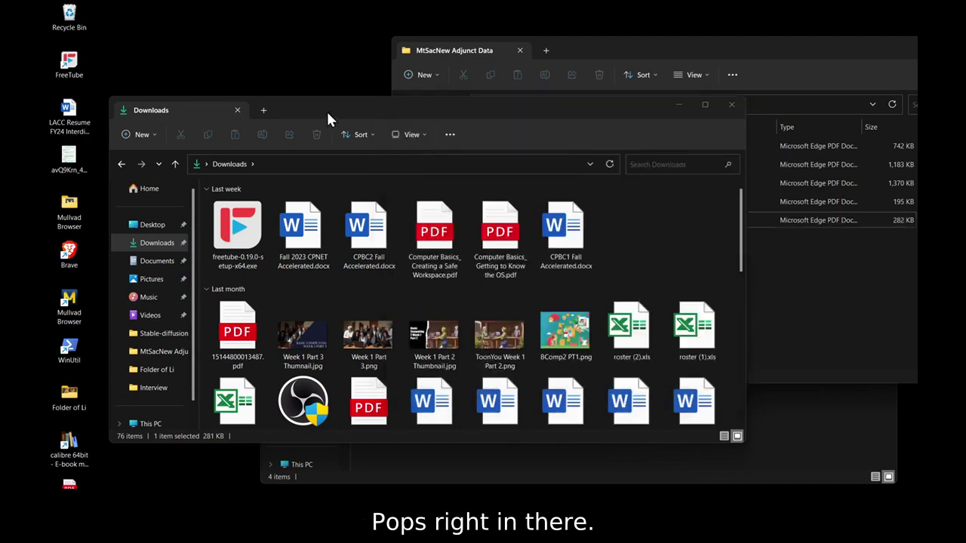
left_click(419, 136)
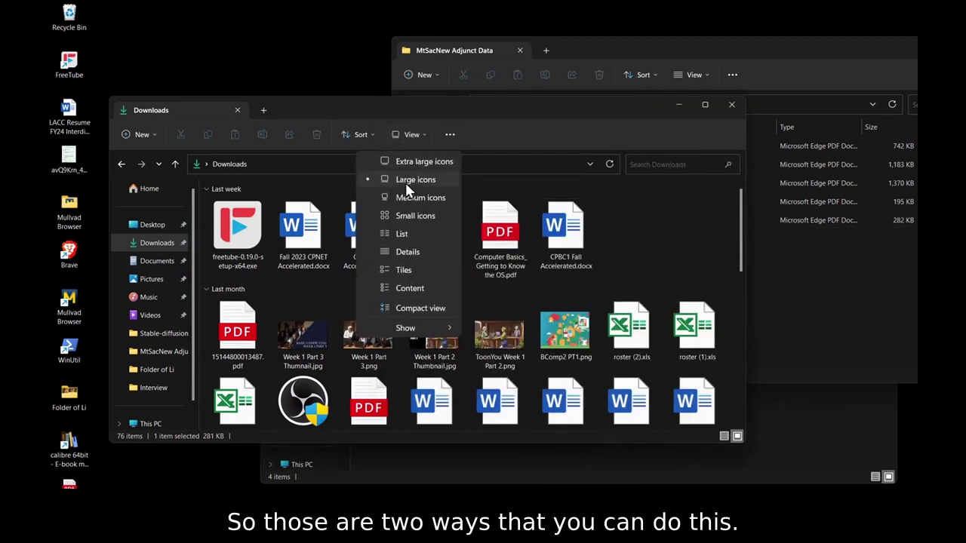
left_click(402, 234)
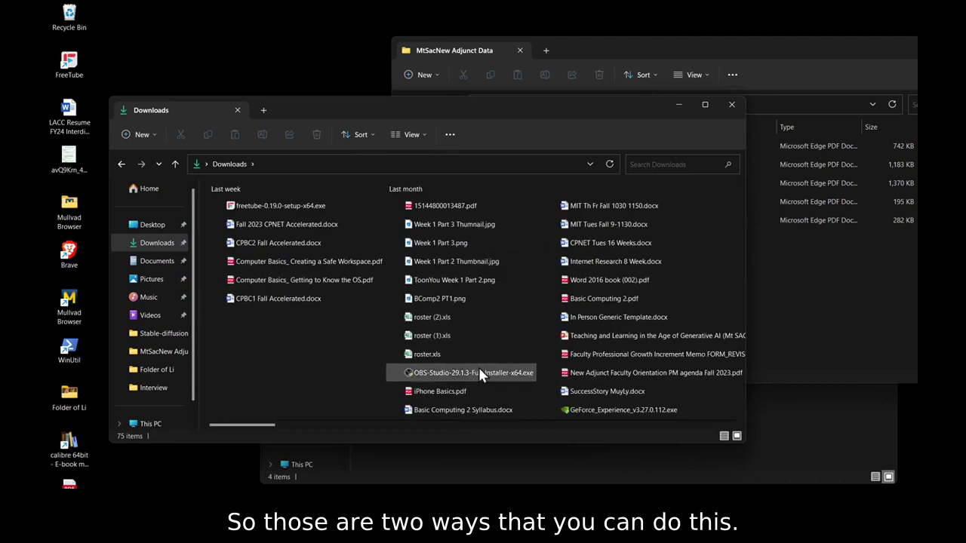
left_click(427, 136)
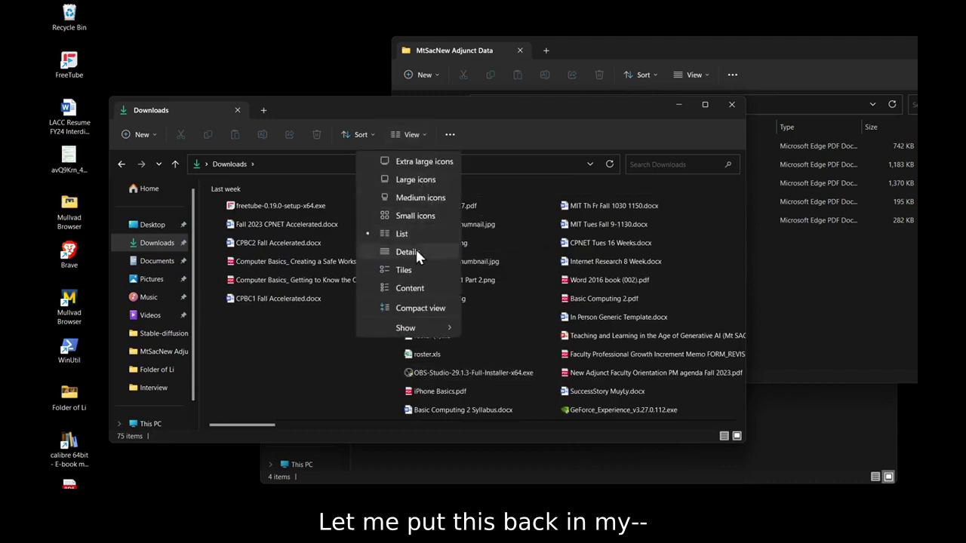
left_click(400, 269)
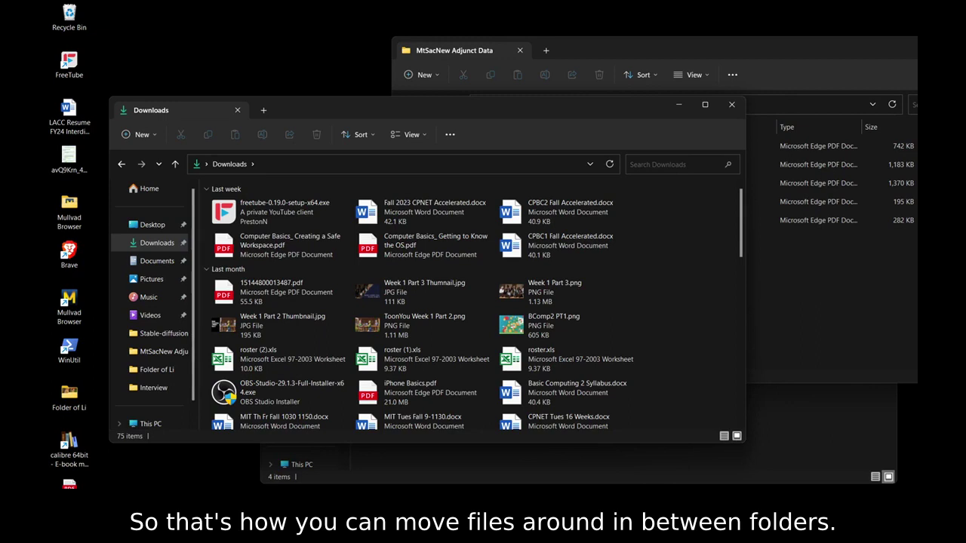
Create a new folder named Adjunct content for class inside the MtSacNew Adjunct Data folder.
left_click(846, 247)
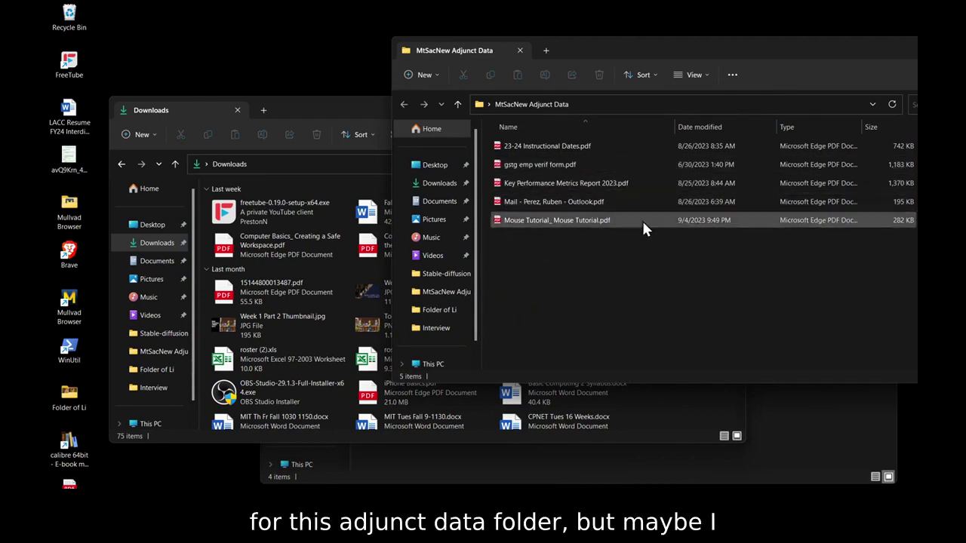
right_click(574, 281)
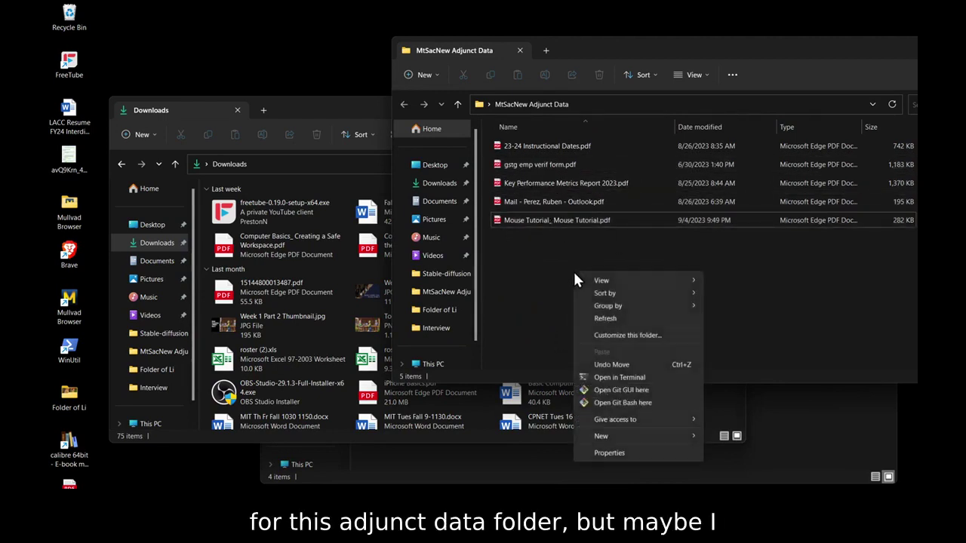
mouse_move(649, 437)
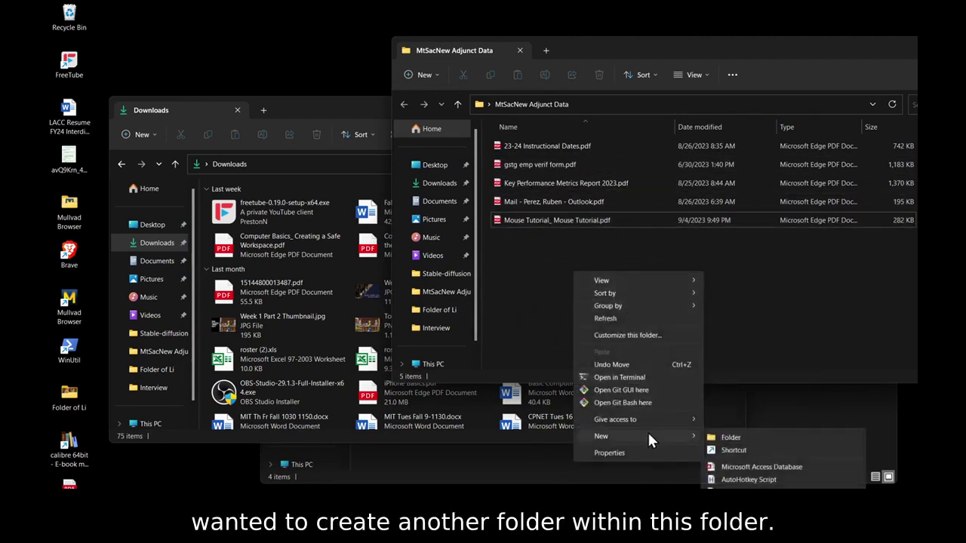
left_click(735, 437)
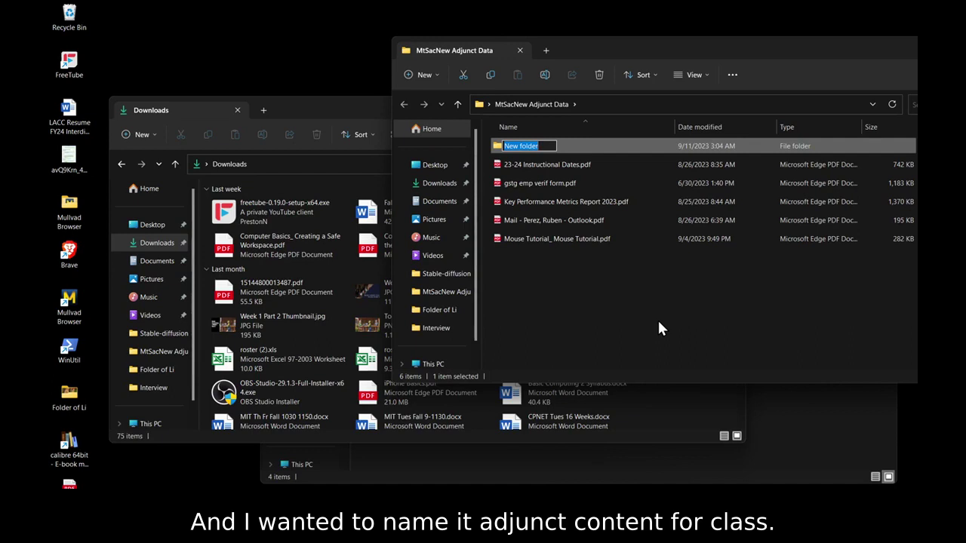
type("Ad")
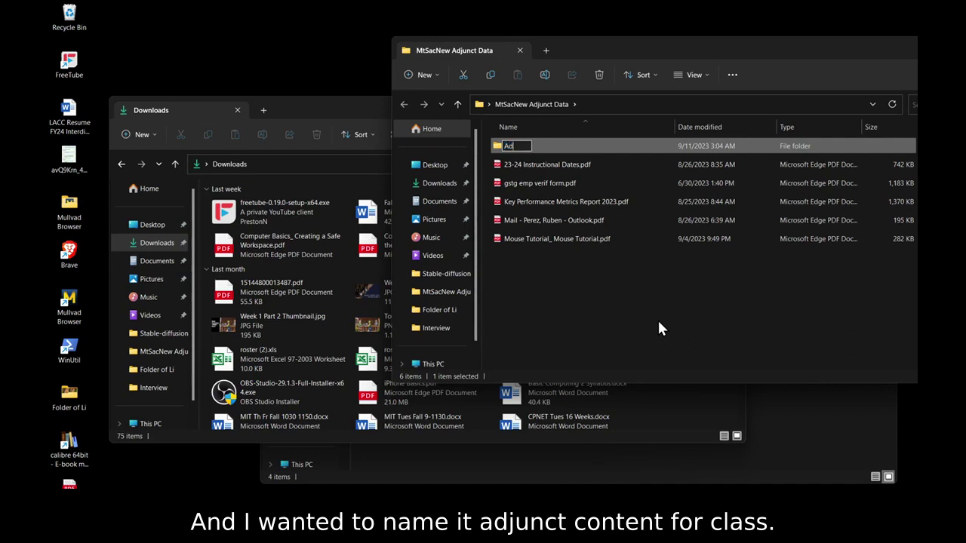
type("junct content for cl")
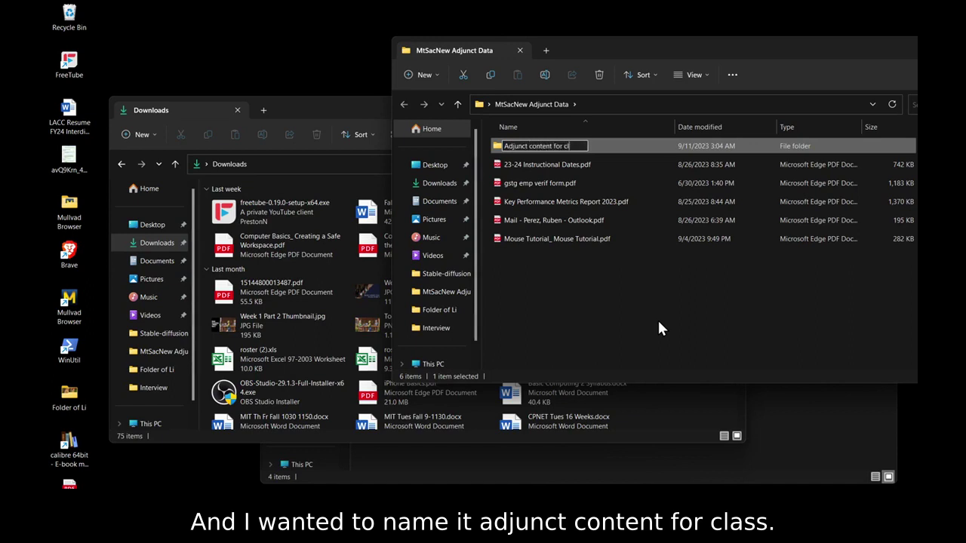
type("ass")
left_click(657, 319)
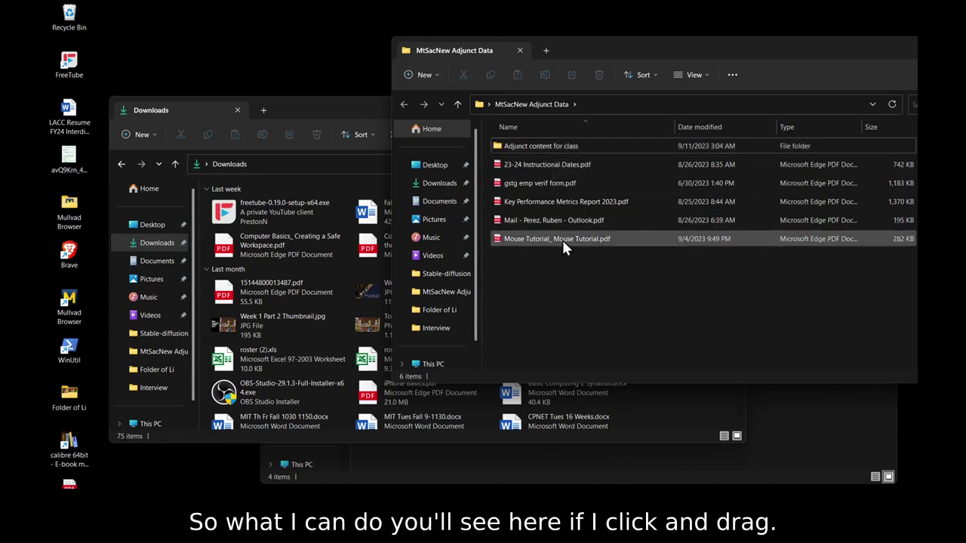
Move Mouse Tutorial_ Mouse Tutorial.pdf into the Adjunct content for class folder, check it there, and return to the parent folder.
left_click_drag(562, 239, 550, 154)
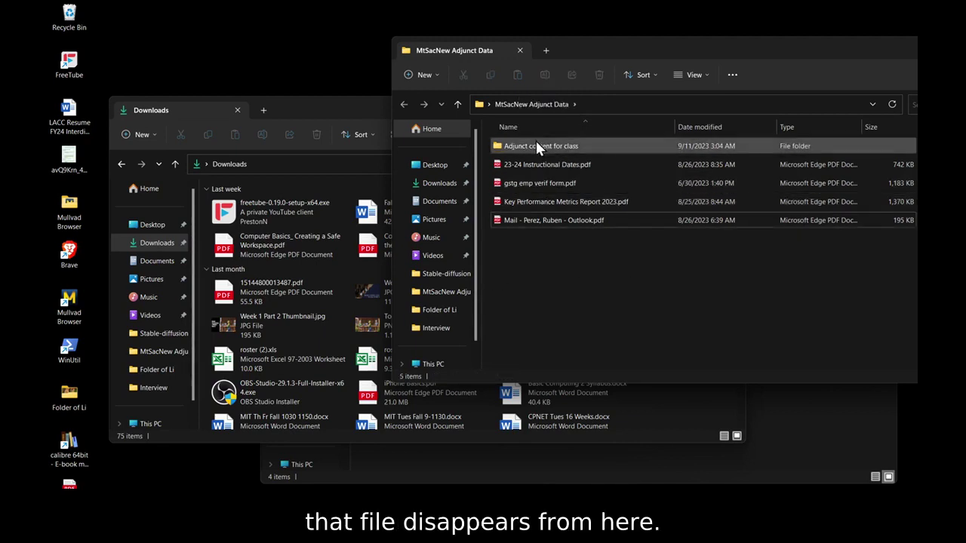
mouse_move(535, 144)
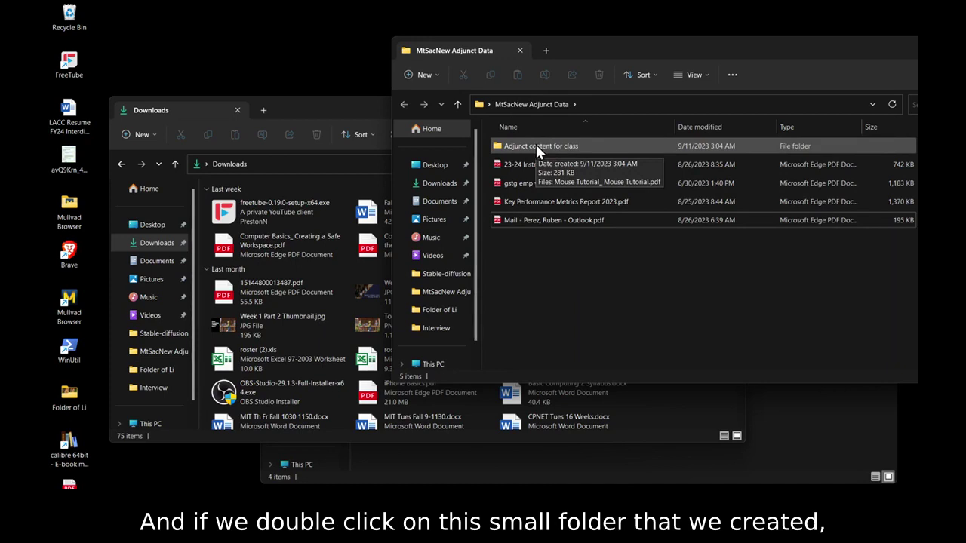
double_click(536, 145)
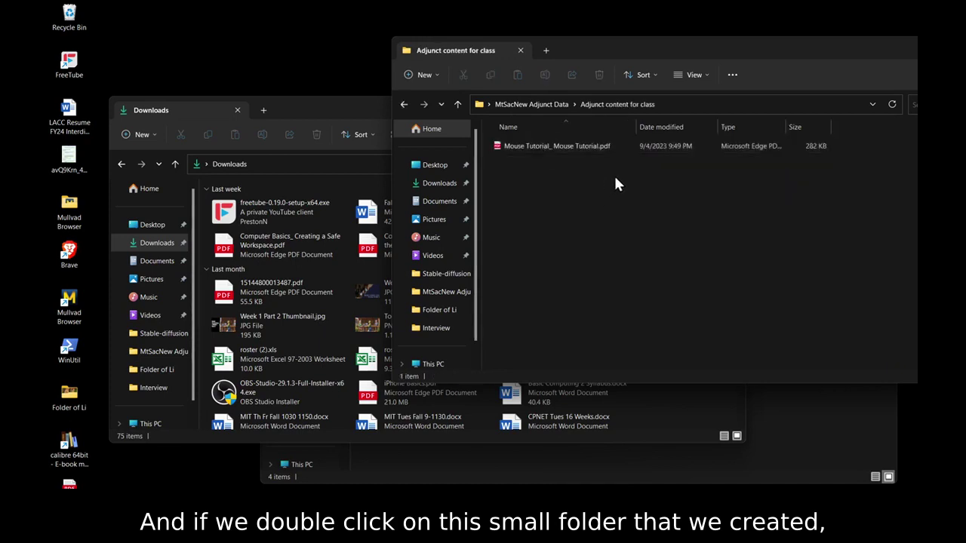
left_click(554, 150)
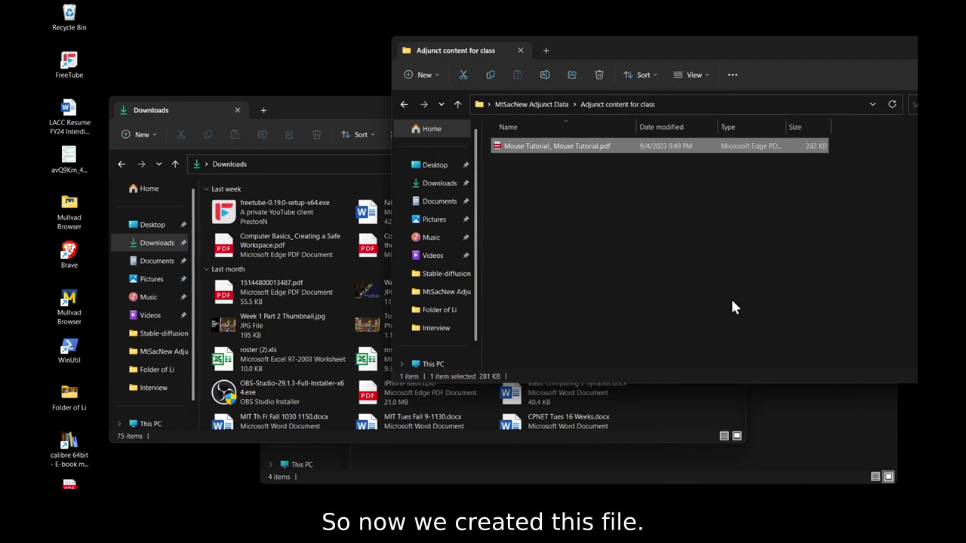
left_click(456, 106)
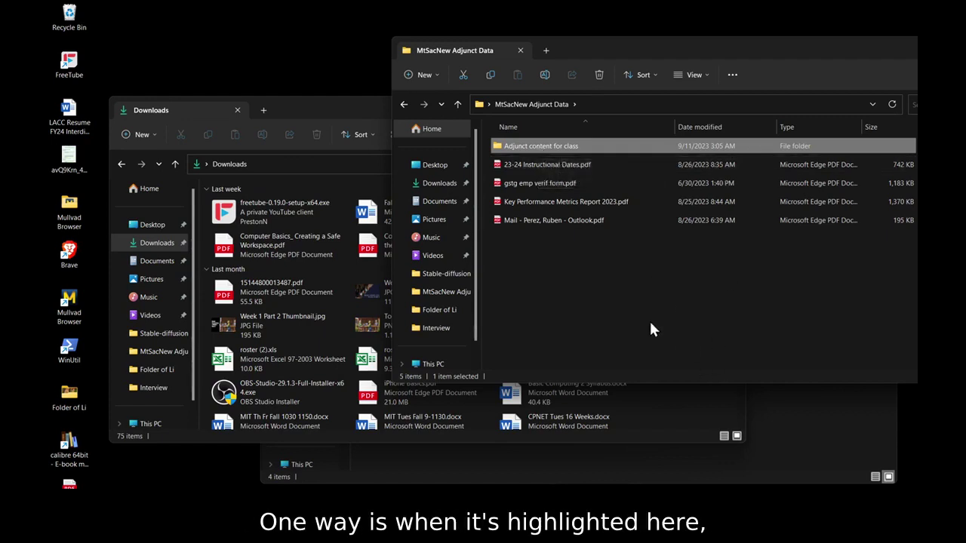
Rename the Adjunct content for class folder as Adjunct content for classes.
left_click(544, 74)
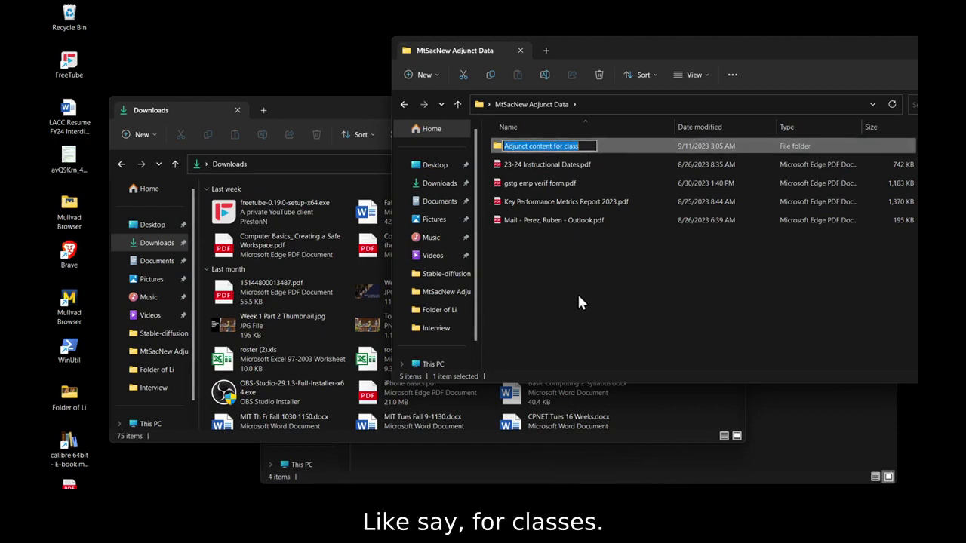
left_click(585, 147)
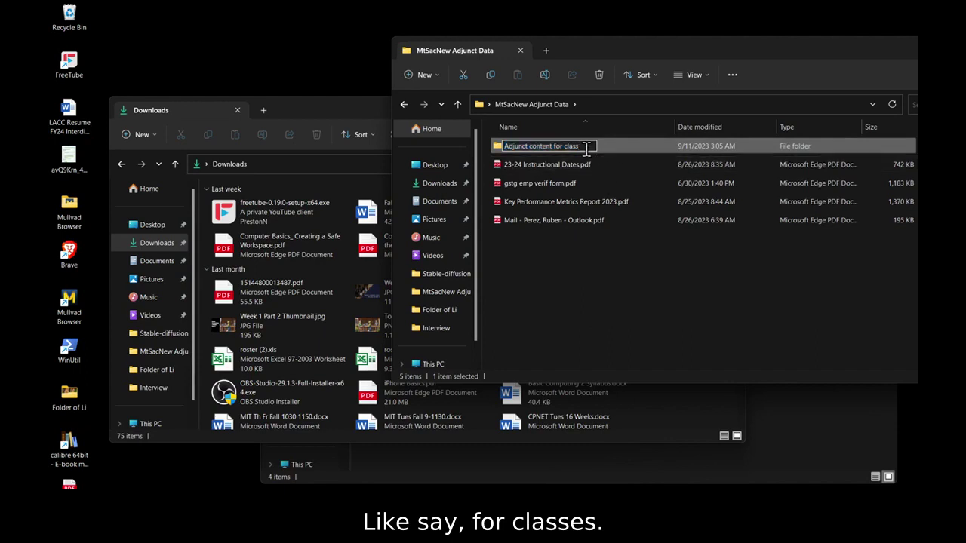
type("es")
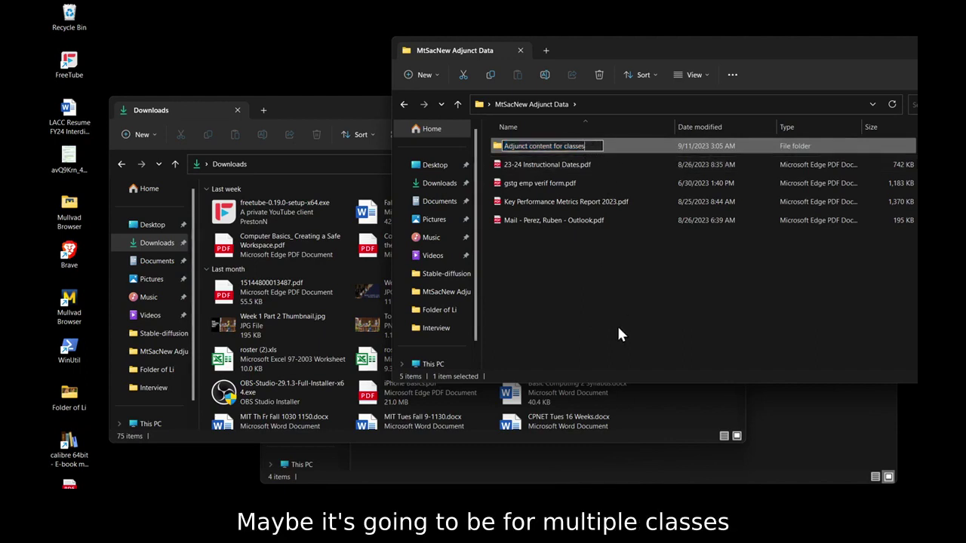
left_click(601, 288)
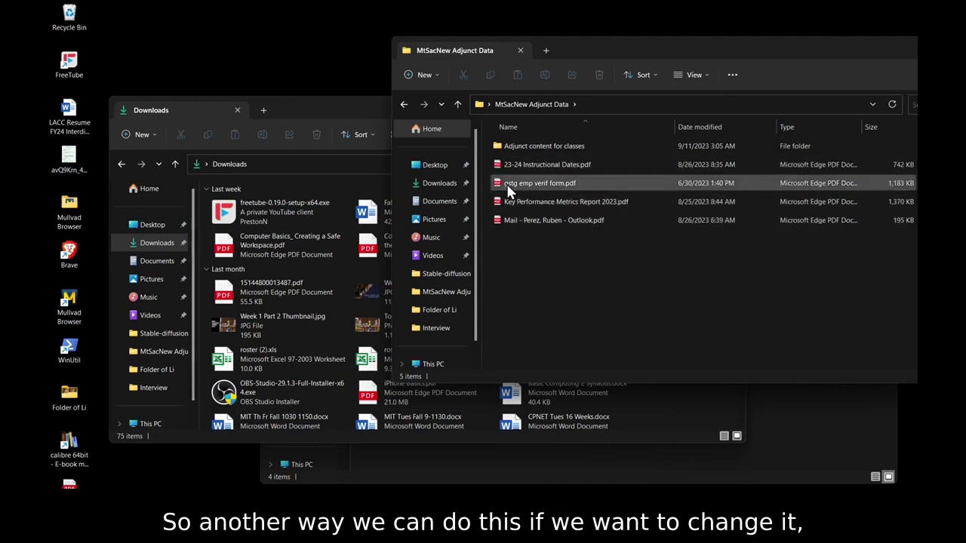
Rename the Adjunct content for classes folder back to Adjunct content for class and clear the selection.
left_click(551, 146)
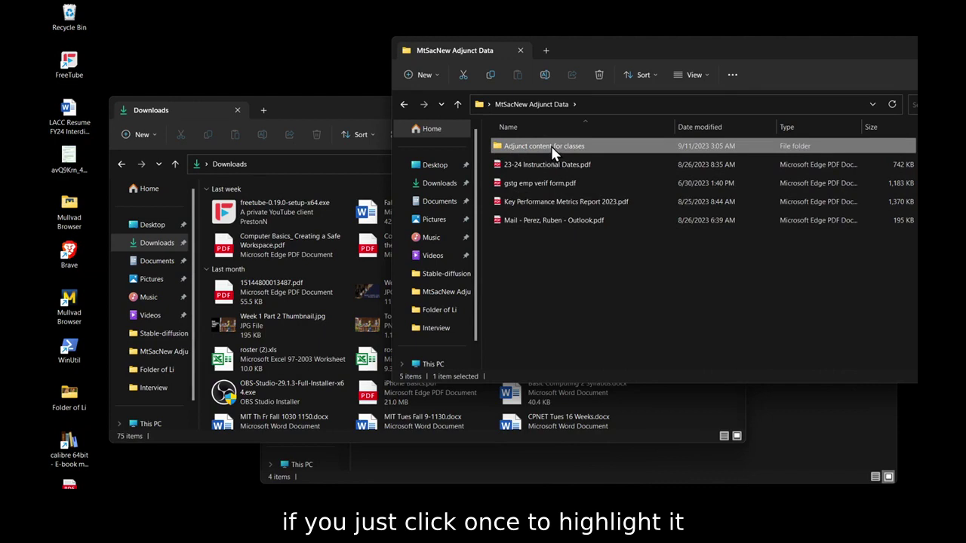
left_click(551, 145)
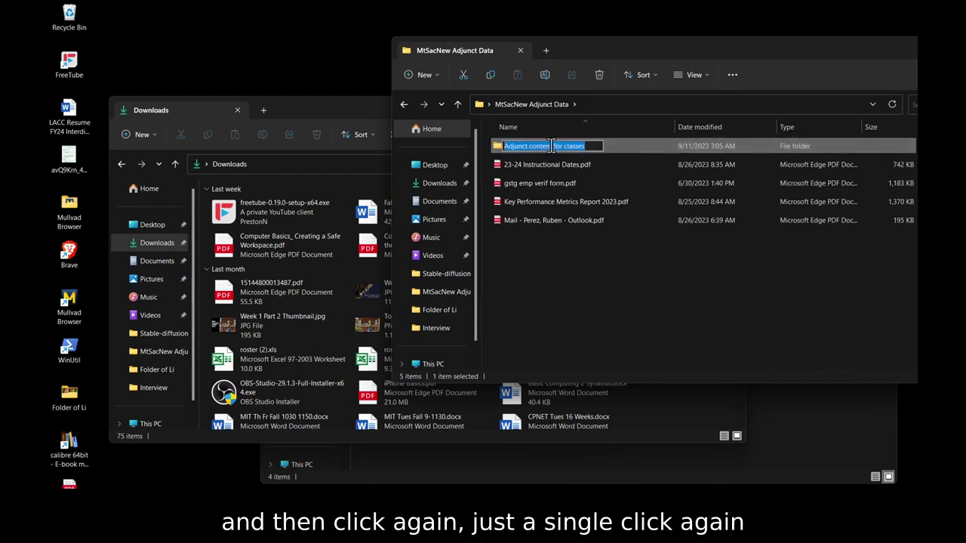
left_click(594, 146)
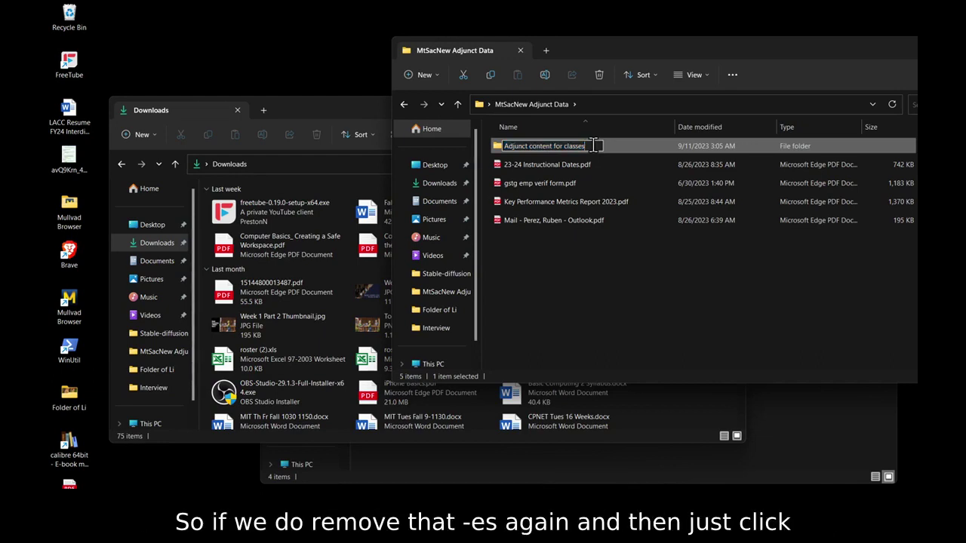
key("BackSpace")
key("BackSpace")
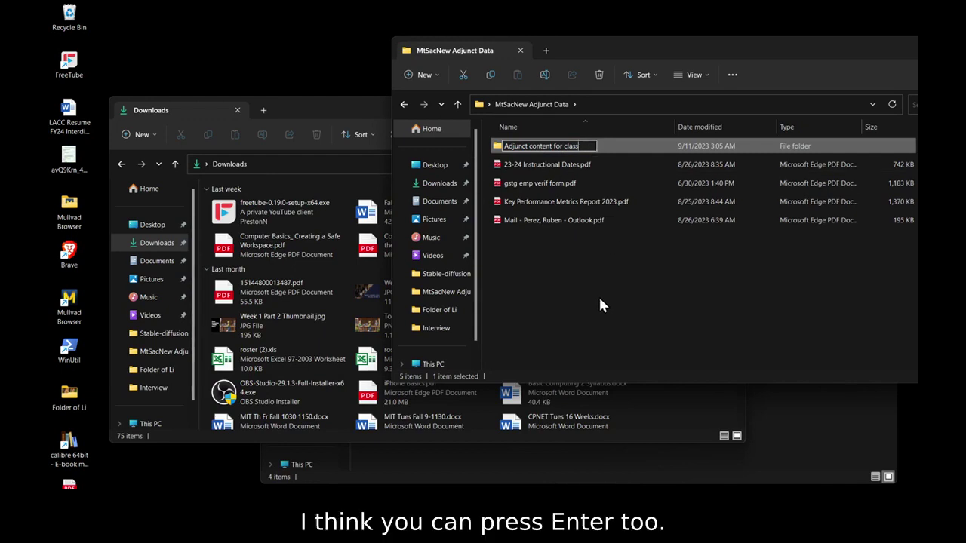
key("Return")
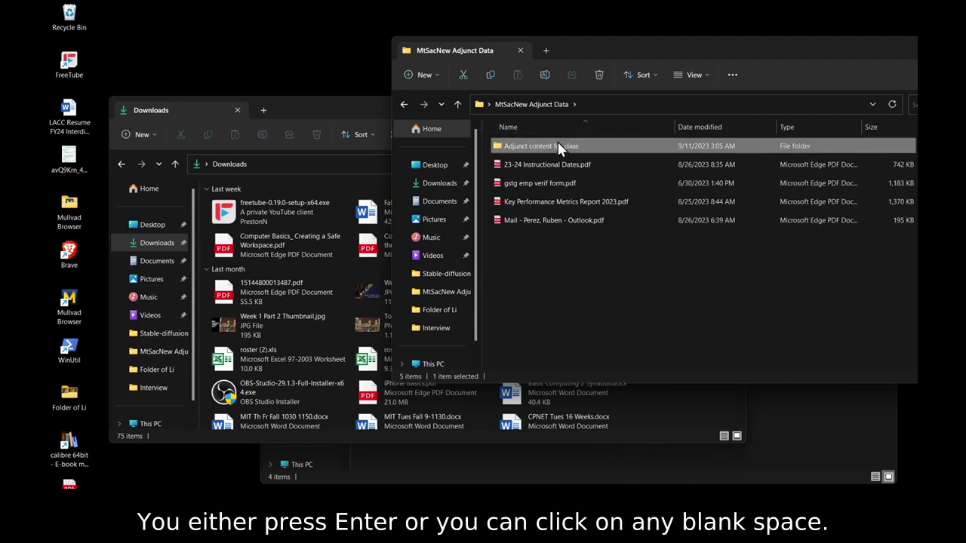
left_click(580, 282)
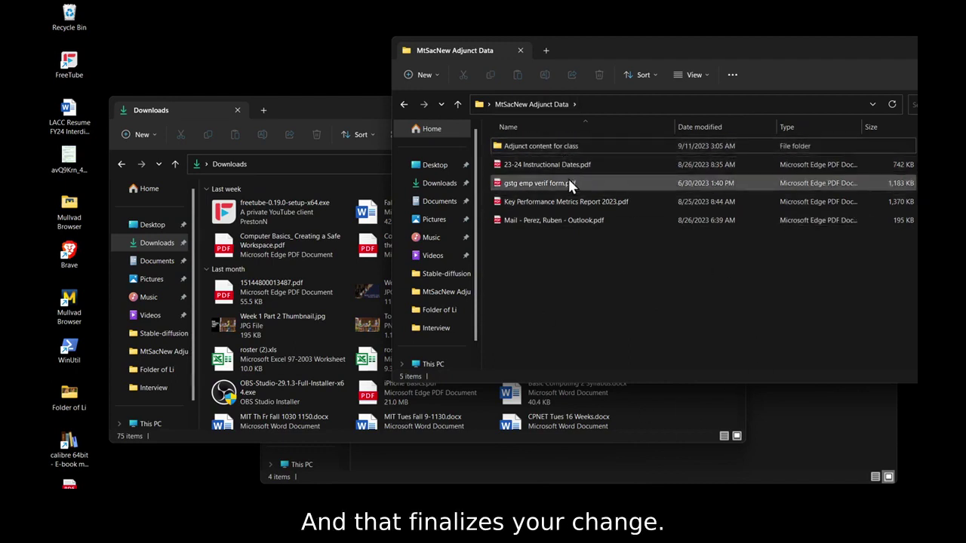
Open the Adjunct content for class folder's name for editing and leave it without entering a new name.
left_click(542, 151)
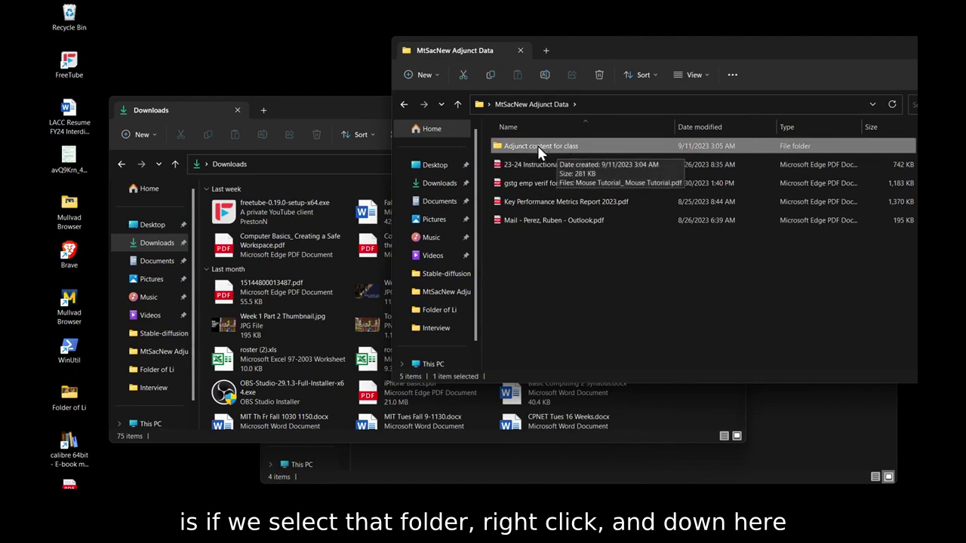
right_click(538, 149)
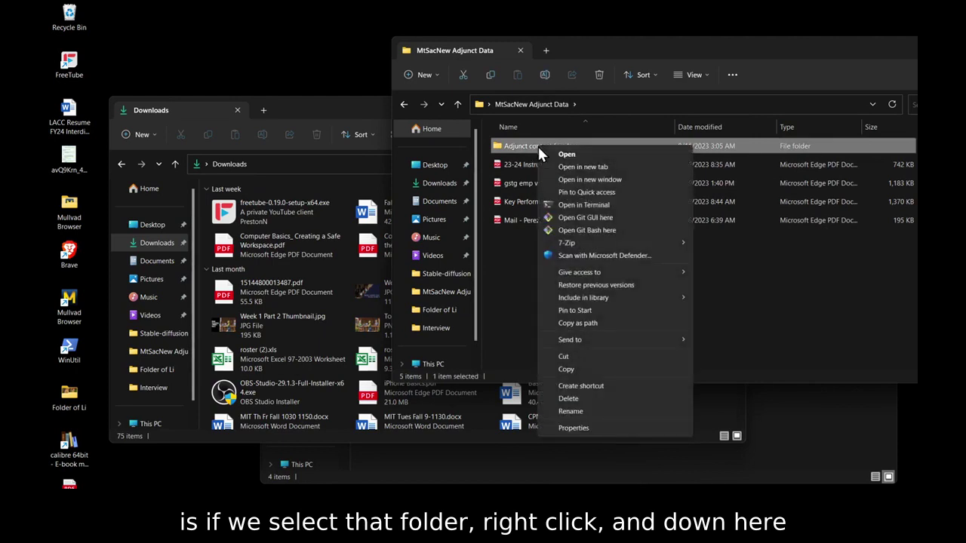
left_click(581, 413)
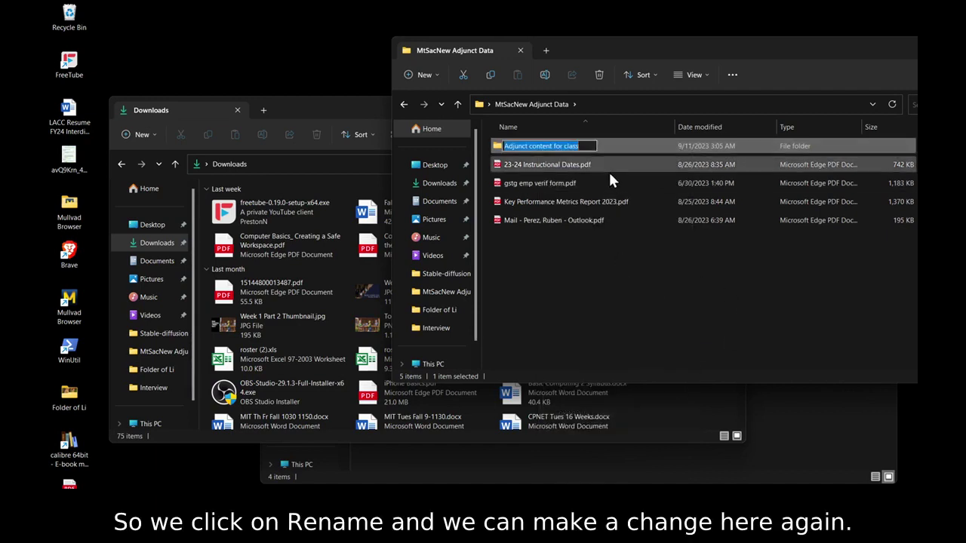
left_click(583, 147)
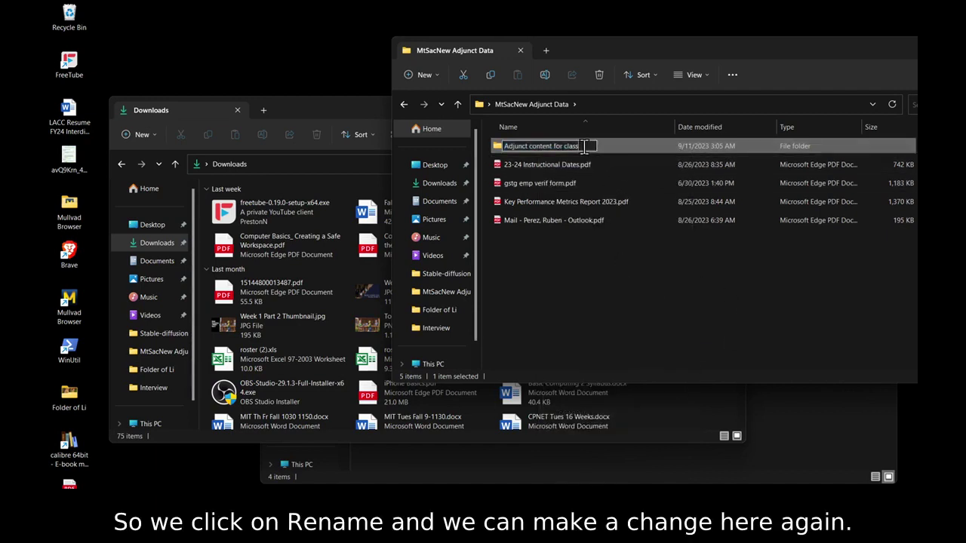
left_click(655, 298)
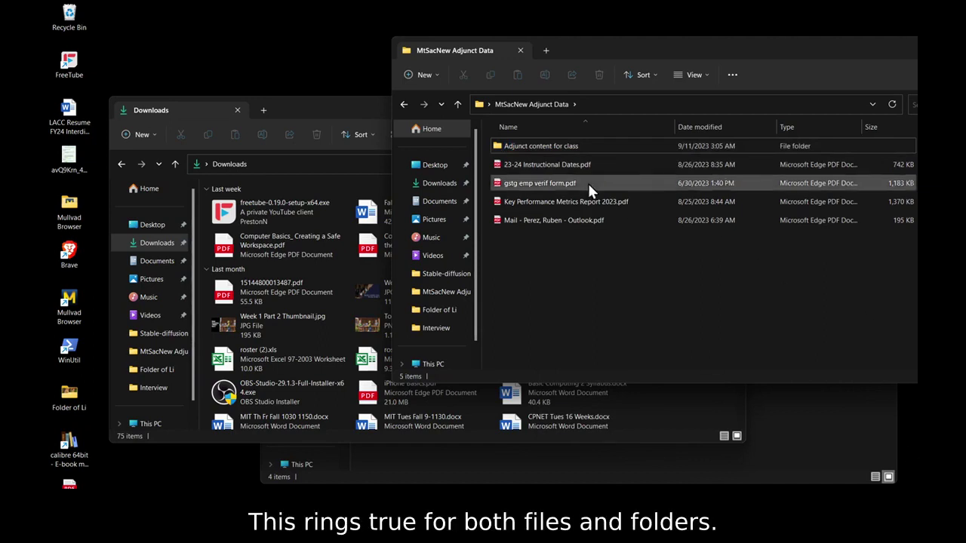
Open the name of gstg emp verif form.pdf for editing, select only its pdf extension, and leave the name editing.
left_click(540, 183)
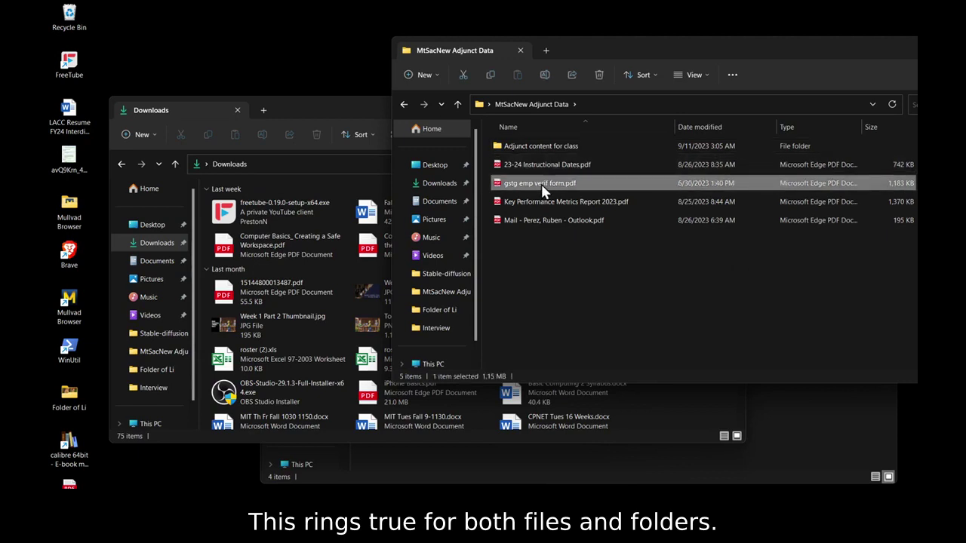
left_click(540, 185)
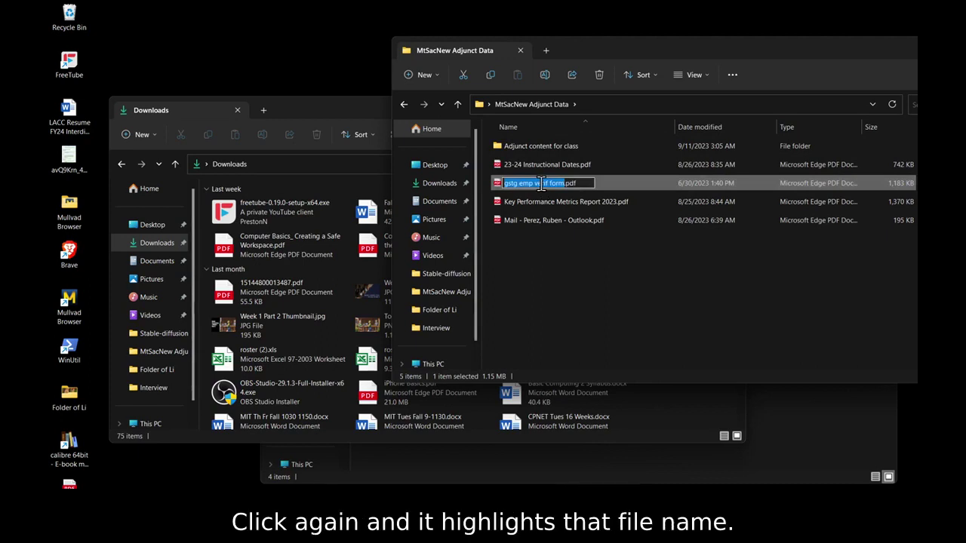
left_click(588, 183)
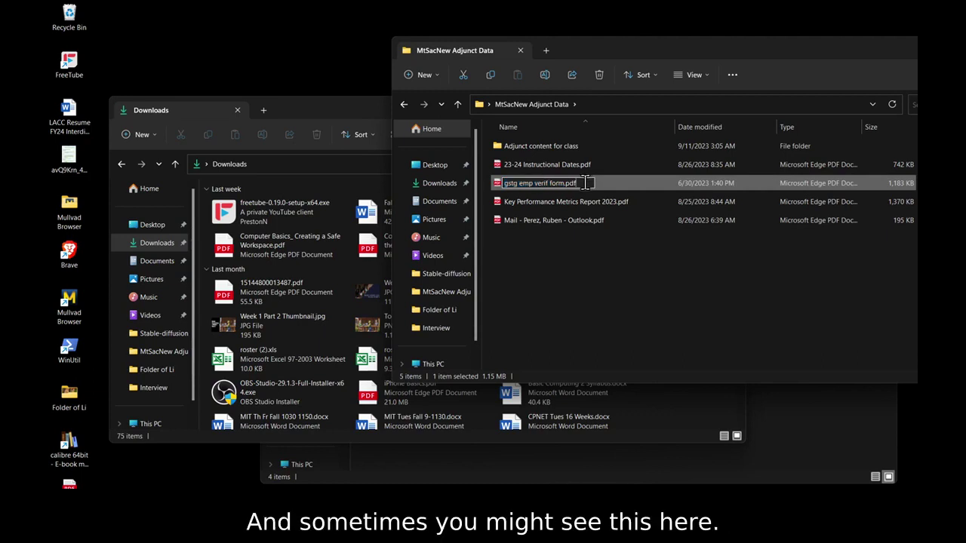
left_click_drag(588, 183, 570, 182)
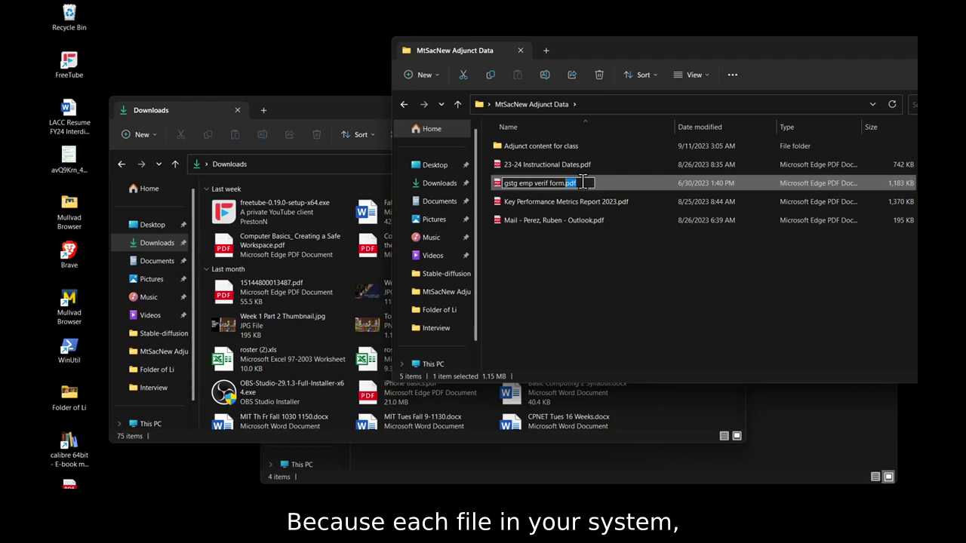
left_click(562, 314)
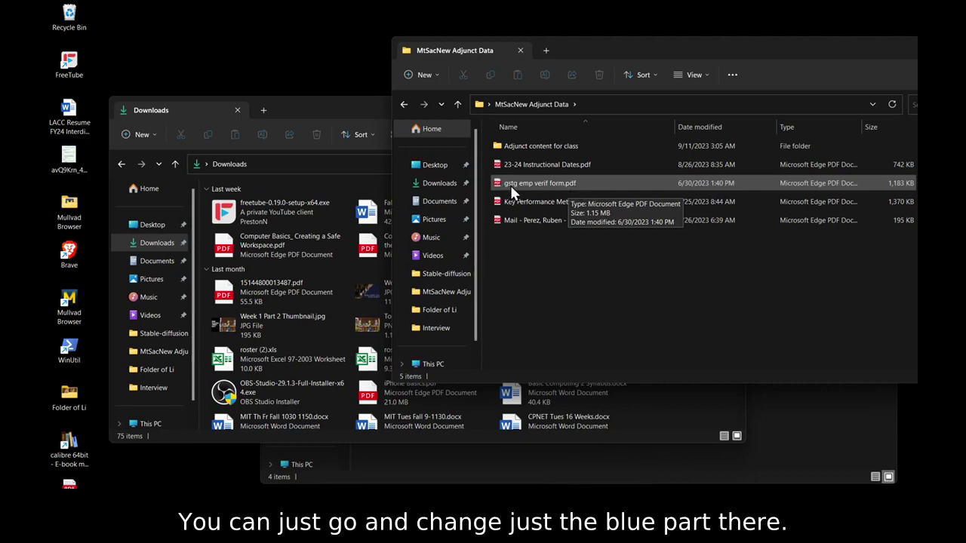
Reopen the name of gstg emp verif form.pdf for editing, place the cursor within it, and leave without editing.
left_click(565, 185)
left_click(564, 185)
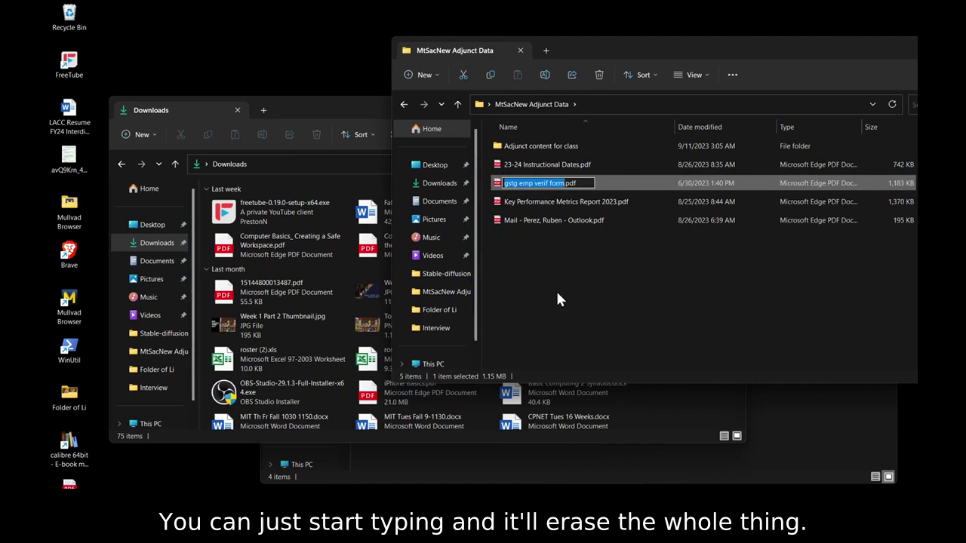
left_click(560, 187)
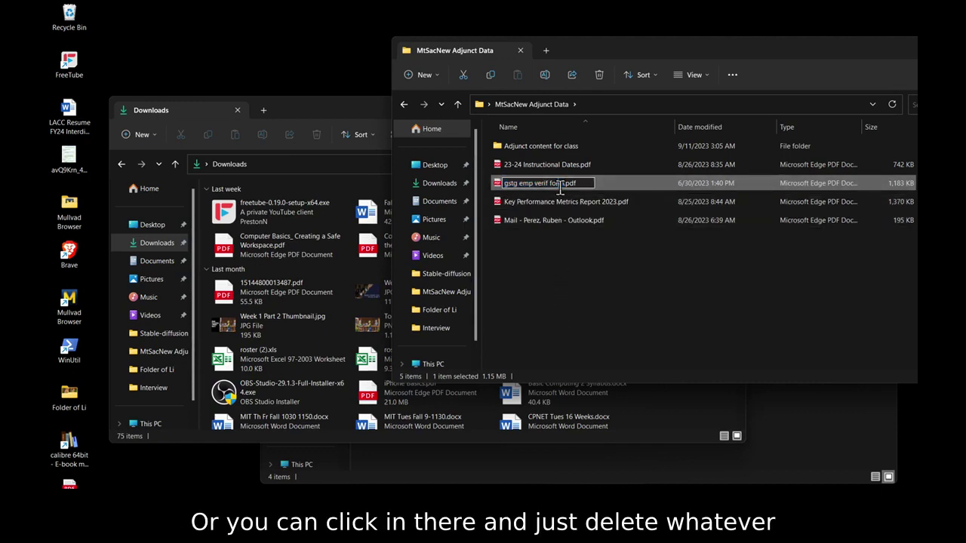
left_click(572, 271)
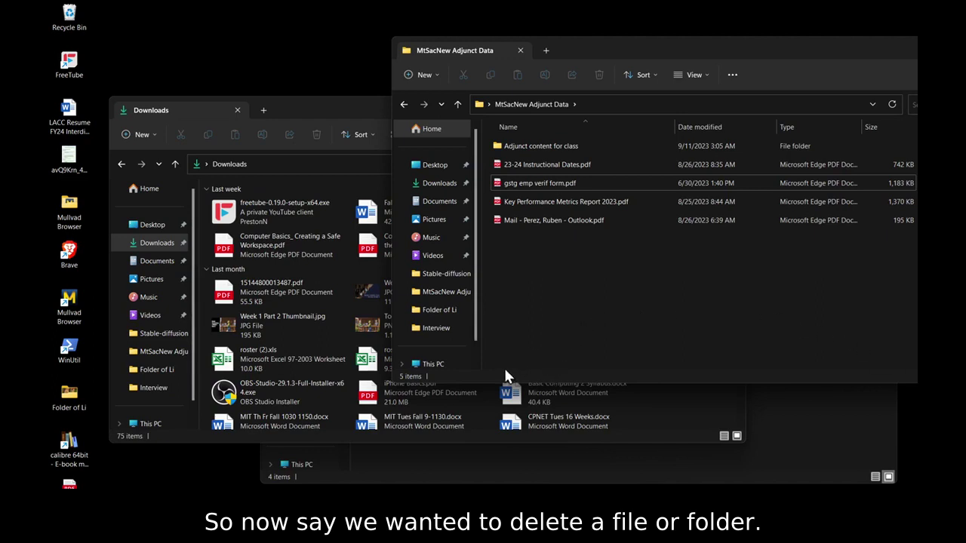
Move roster (2).xls from Downloads into the MtSacNew Adjunct Data folder and select it there.
left_click(246, 361)
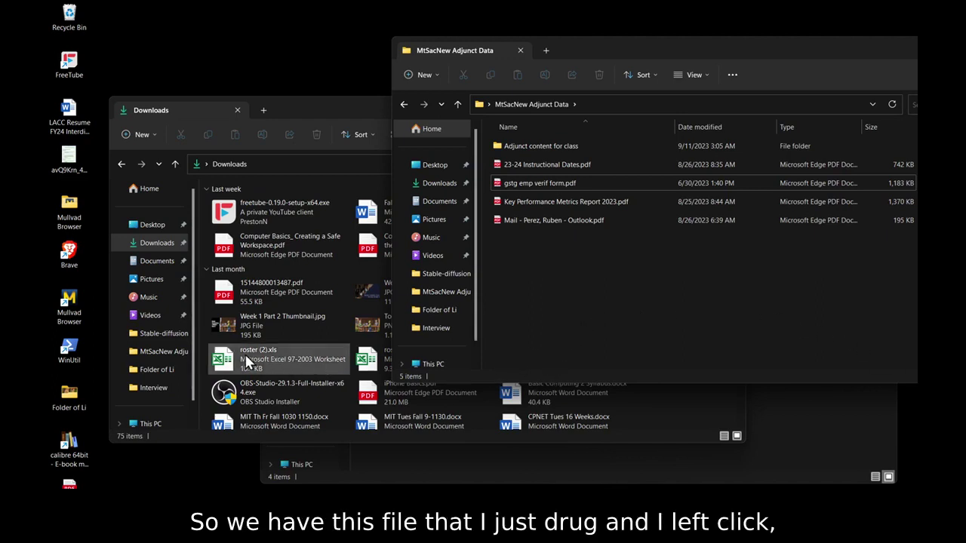
left_click_drag(246, 361, 626, 293)
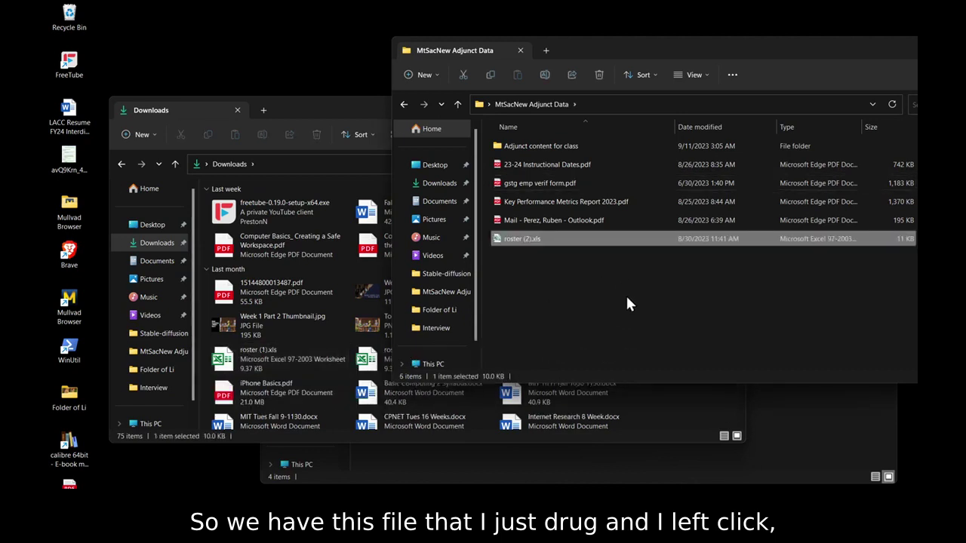
left_click(558, 260)
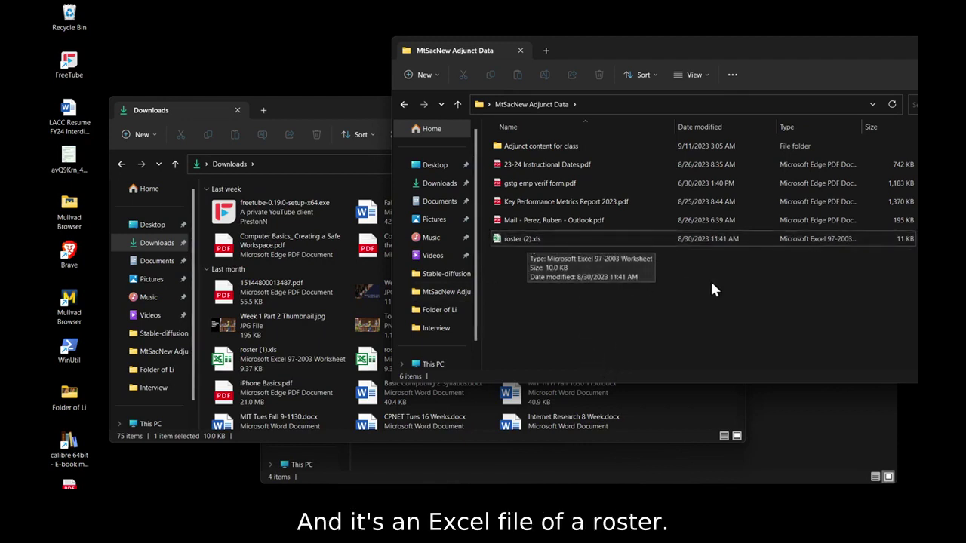
left_click(531, 240)
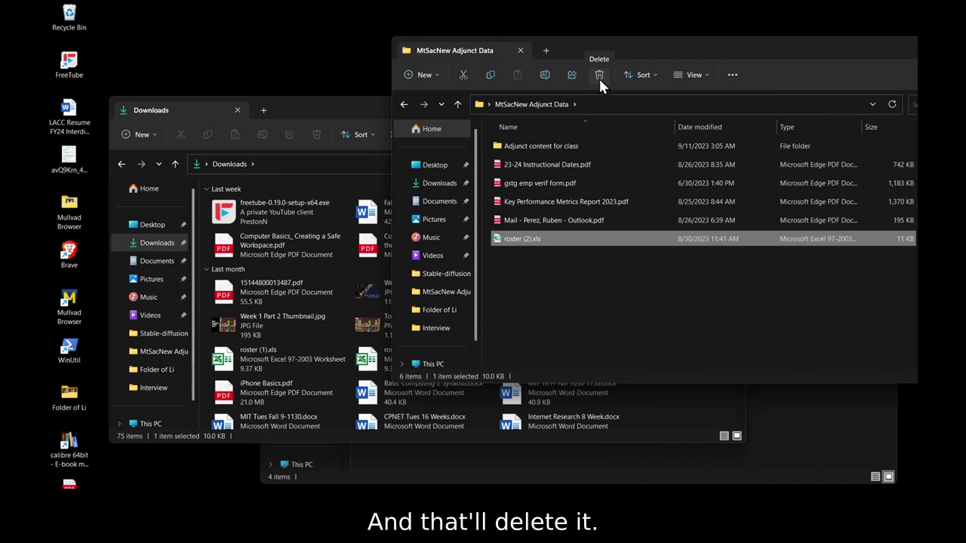
Empty the Recycle Bin and confirm the permanent deletion of its items.
right_click(68, 12)
left_click(107, 38)
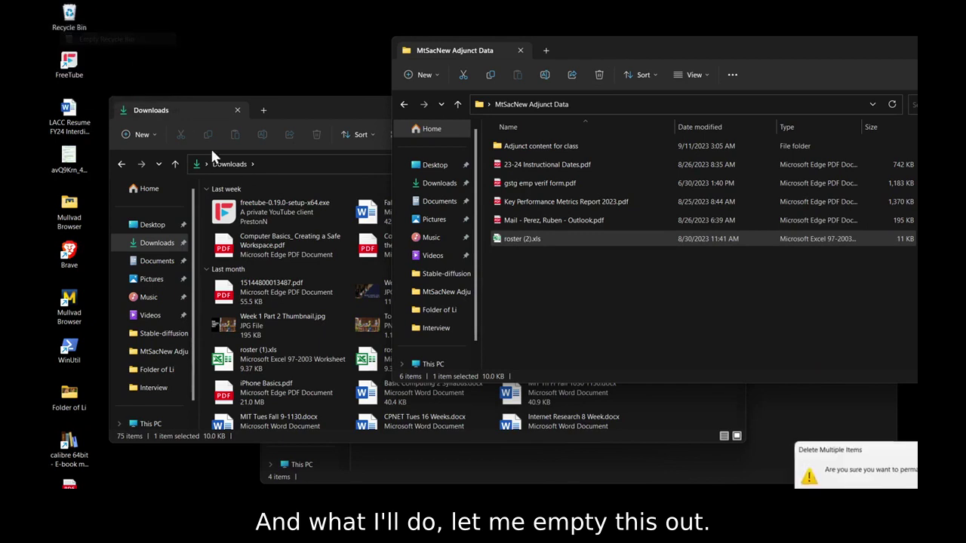
left_click(929, 511)
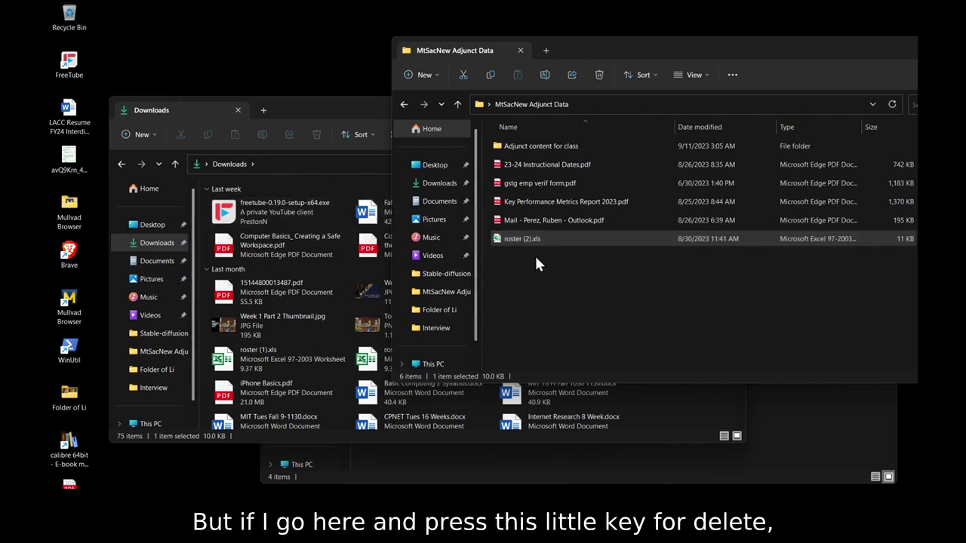
Delete the selected roster (2).xls from MtSacNew Adjunct Data and open the Recycle Bin.
left_click(601, 76)
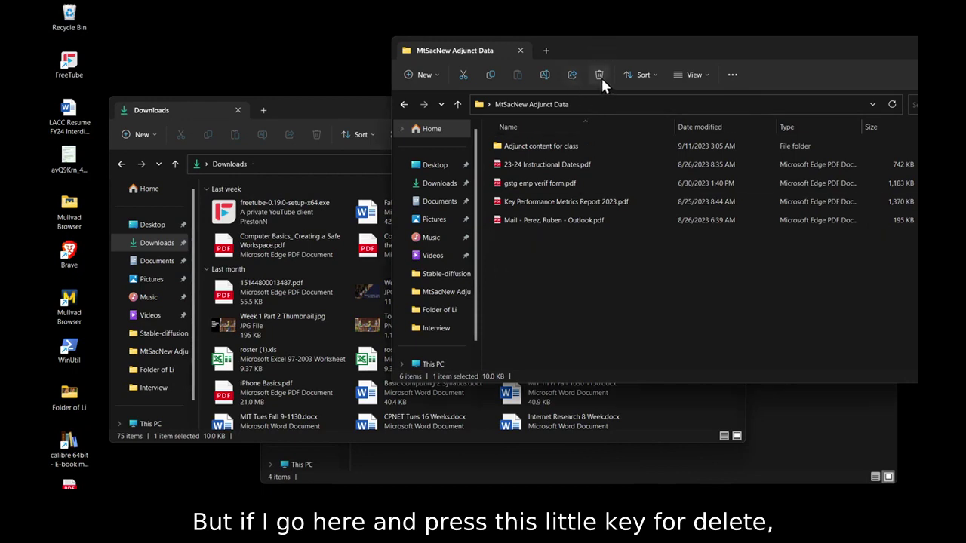
right_click(70, 12)
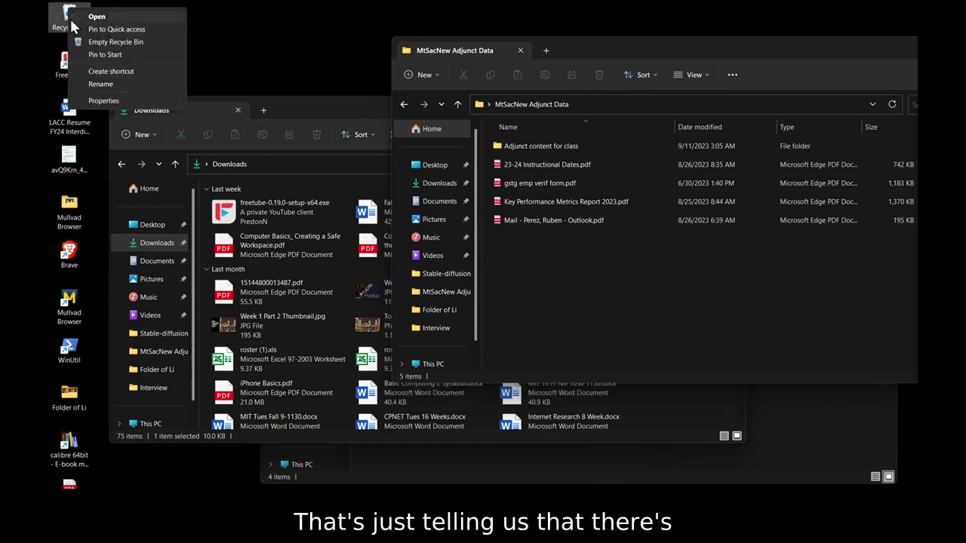
left_click(65, 18)
double_click(65, 18)
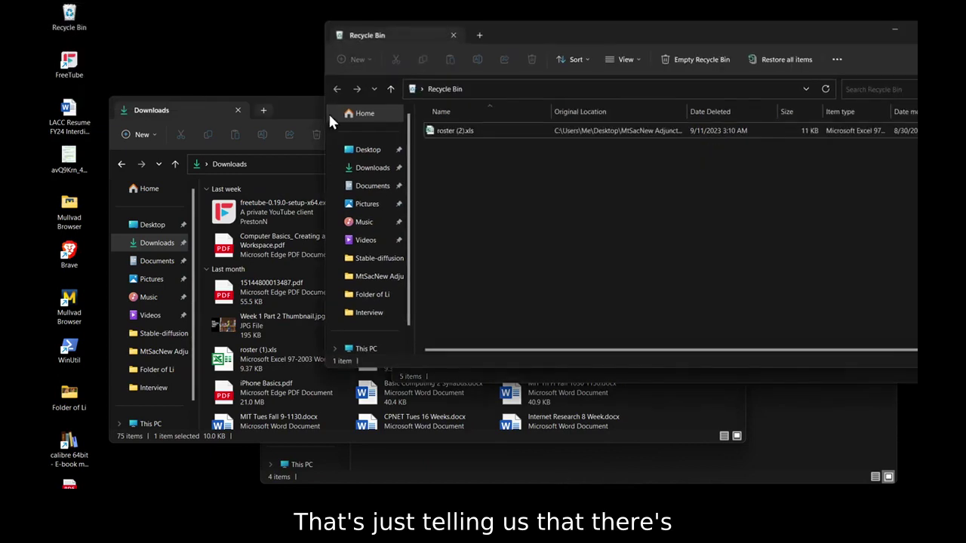
Review the available actions for the deleted roster (2).xls and for the Recycle Bin without applying any, and close the Recycle Bin window.
right_click(459, 126)
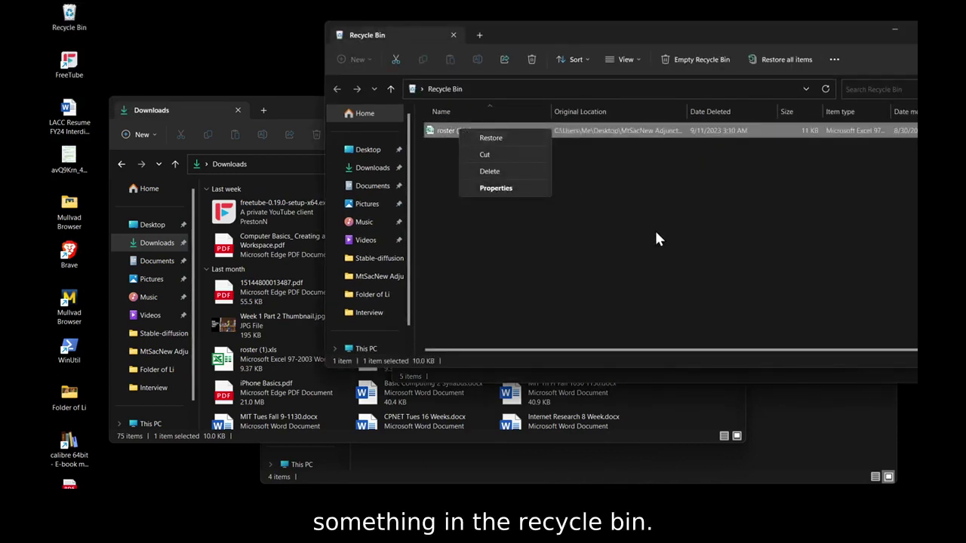
left_click(549, 237)
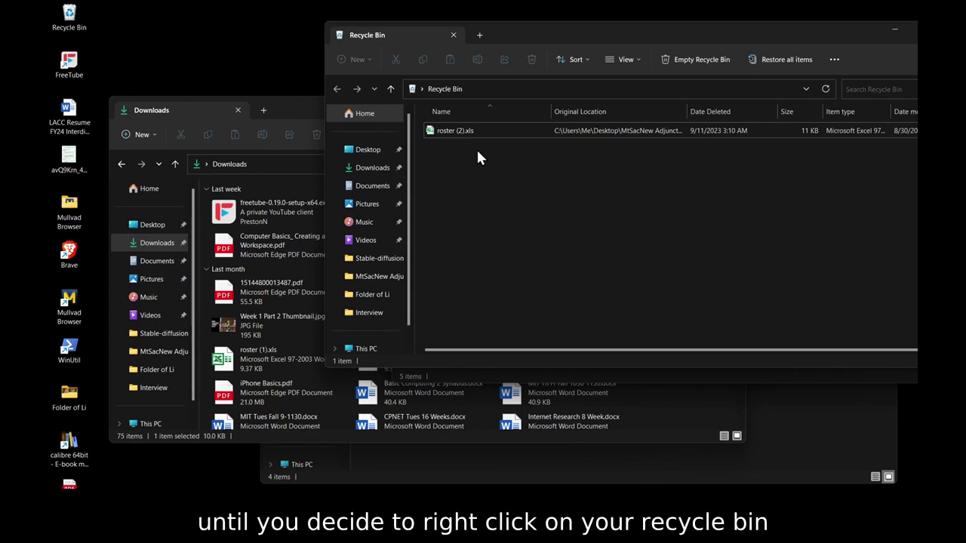
right_click(83, 11)
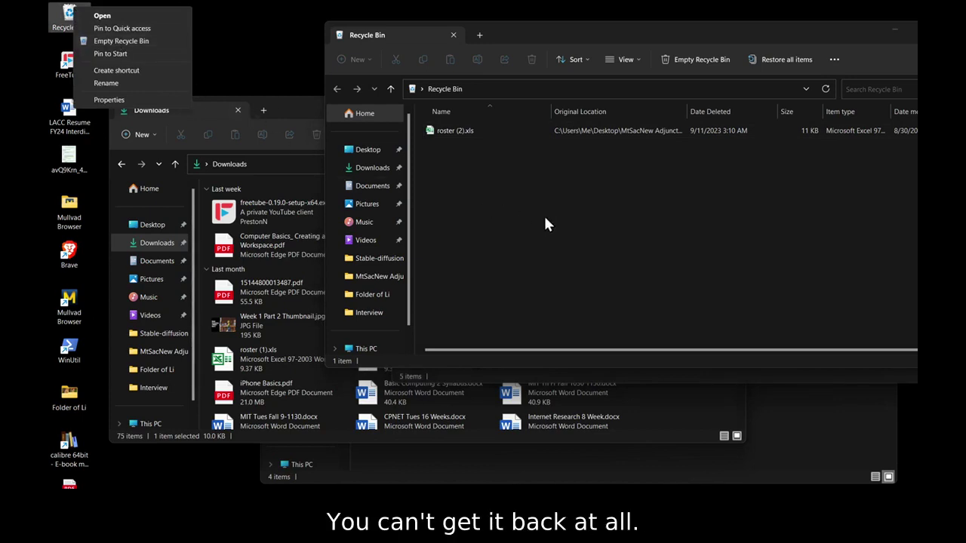
left_click(511, 220)
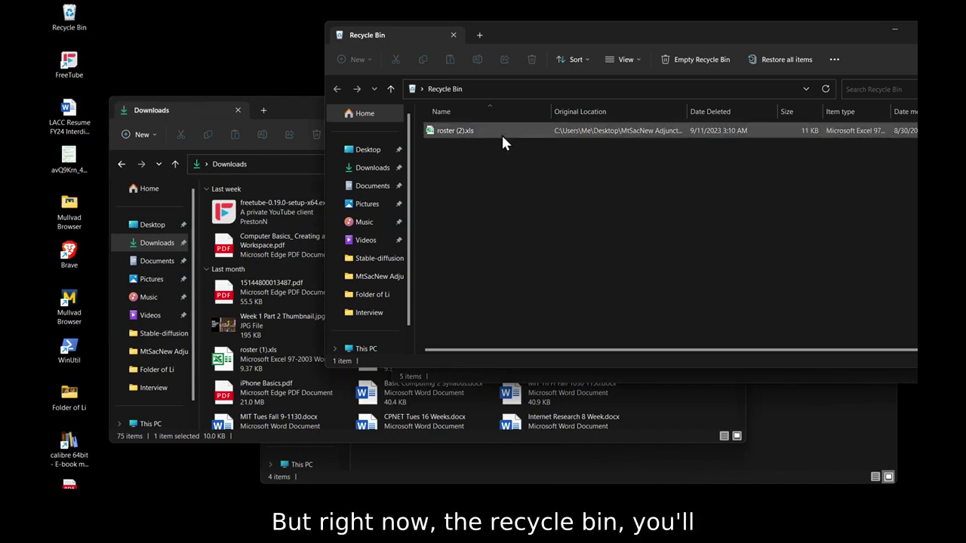
left_click(947, 30)
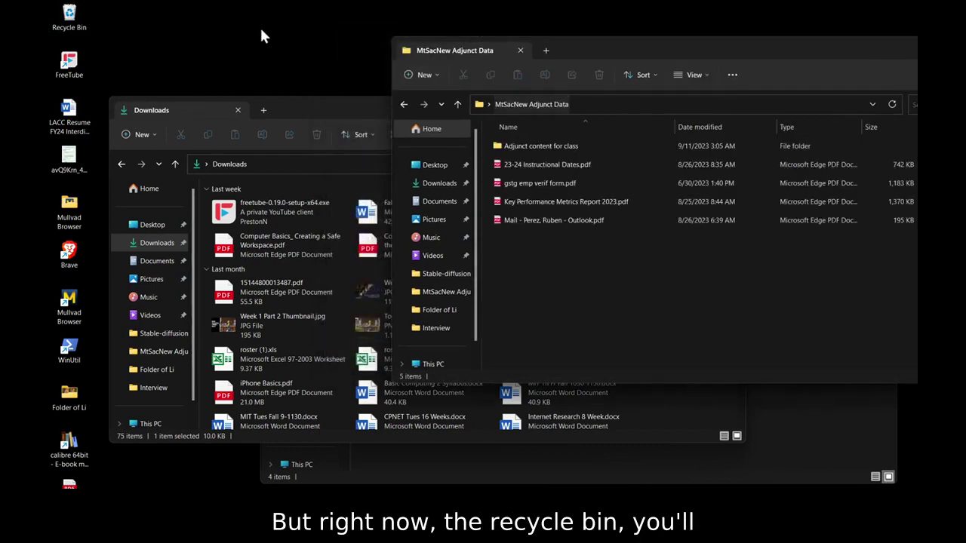
Reopen the Recycle Bin and restore roster (2).xls by moving it into the MtSacNew Adjunct Data window.
double_click(67, 22)
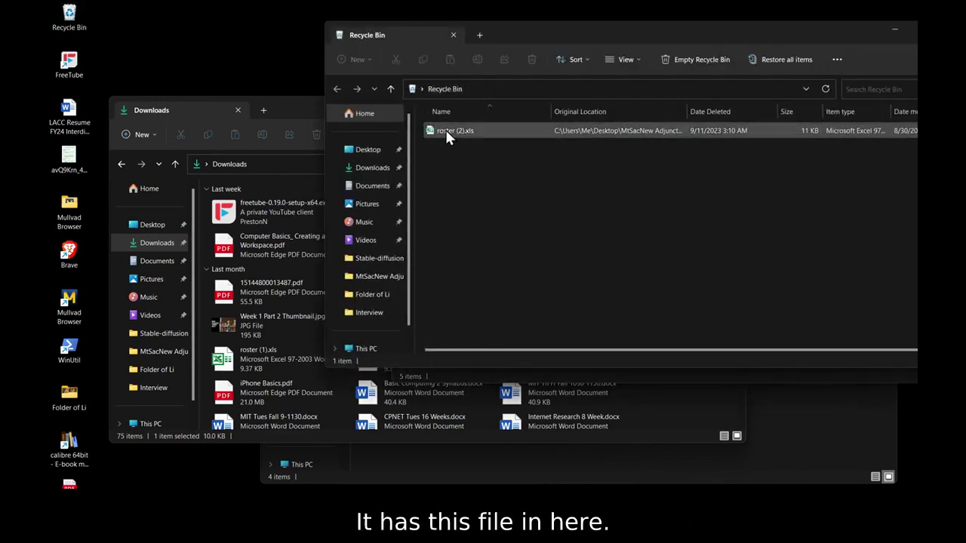
left_click(468, 133)
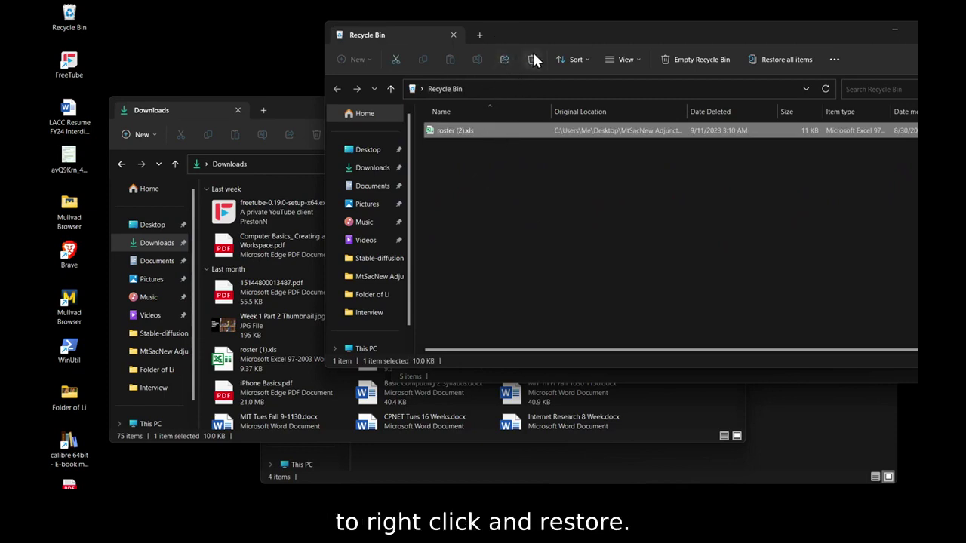
right_click(477, 138)
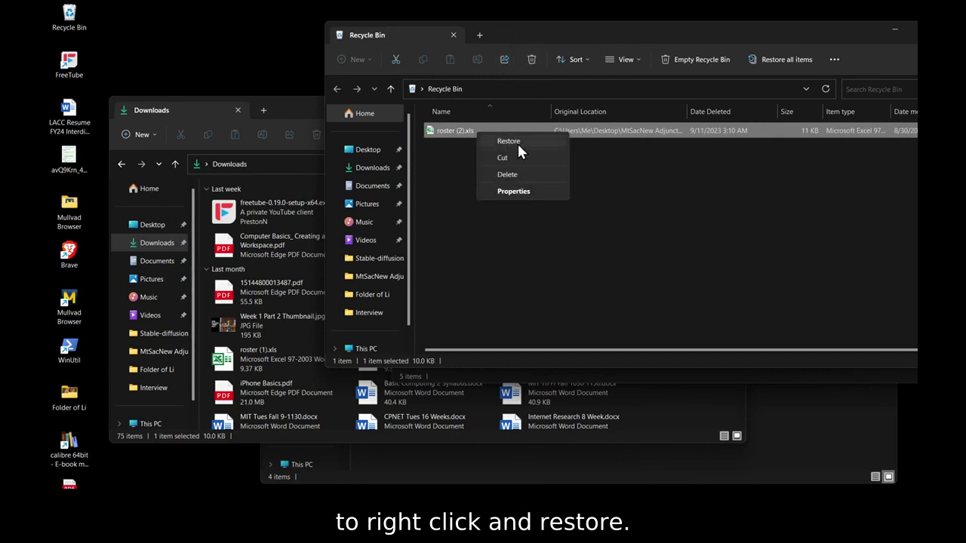
left_click(628, 220)
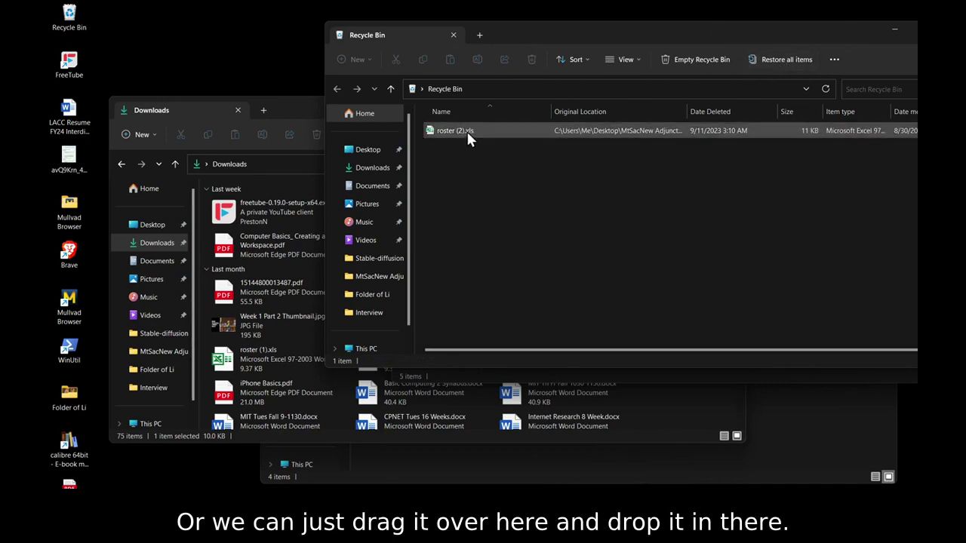
left_click_drag(466, 130, 736, 373)
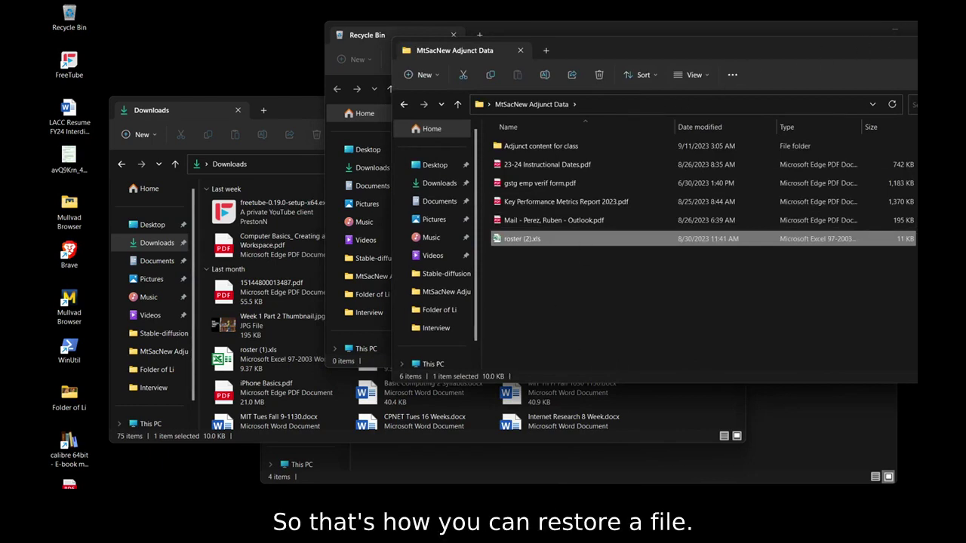
Reposition the Recycle Bin window lower on the desktop and bring the MtSacNew Adjunct Data window to the front.
left_click_drag(722, 30, 729, 361)
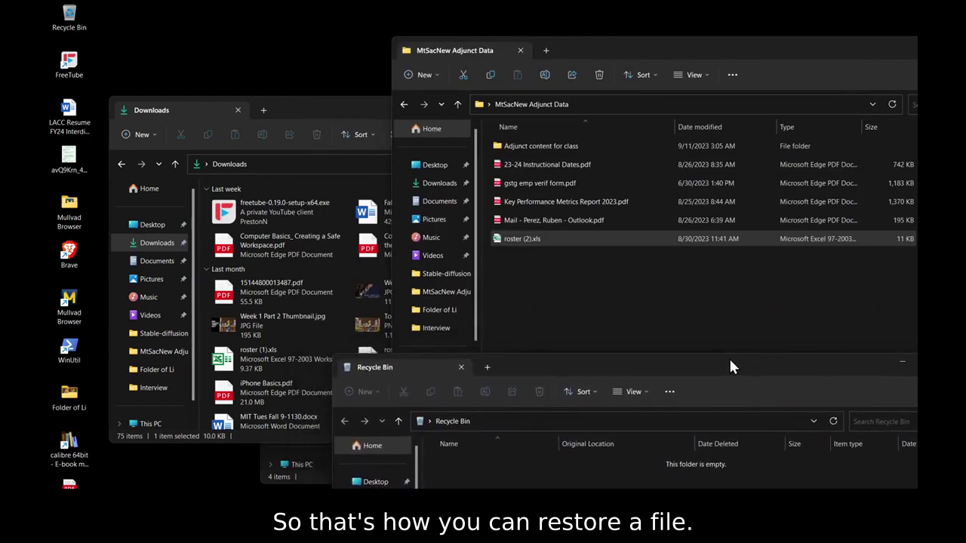
left_click_drag(676, 362, 623, 310)
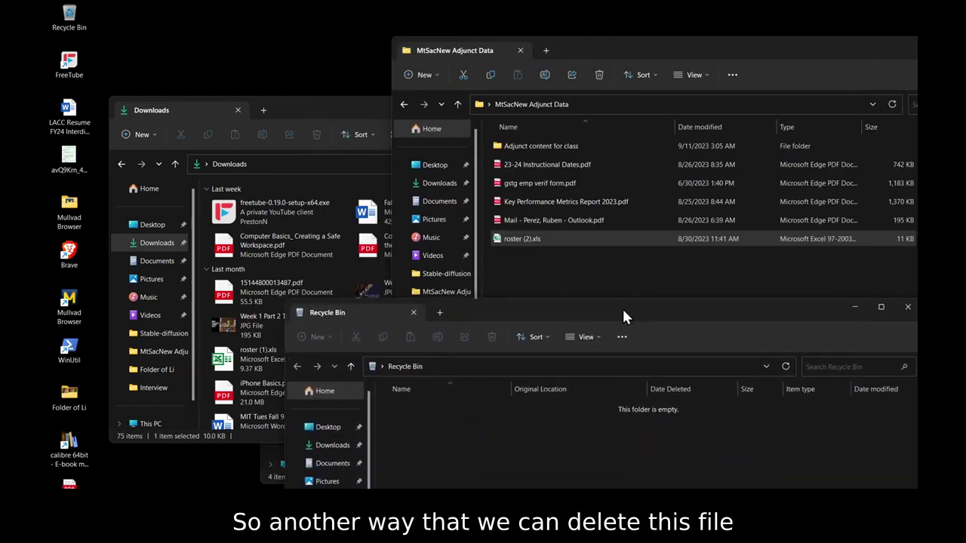
left_click(736, 296)
Review the actions available for roster (2).xls in MtSacNew Adjunct Data and delete the file.
left_click(520, 240)
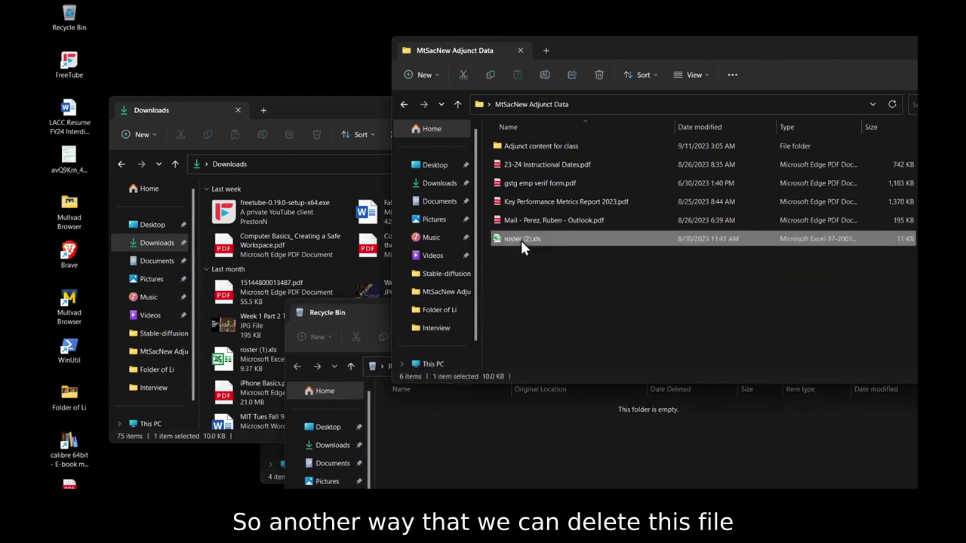
right_click(521, 242)
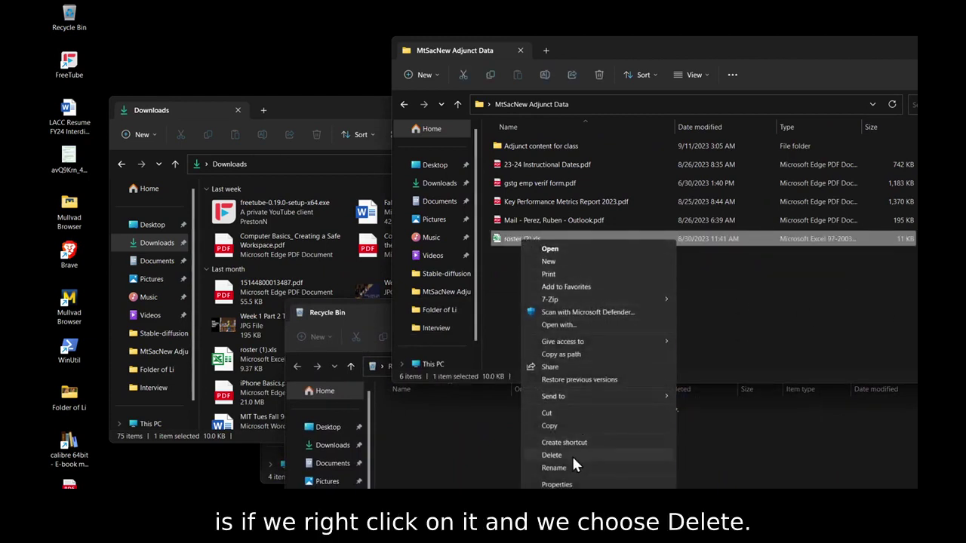
left_click(748, 319)
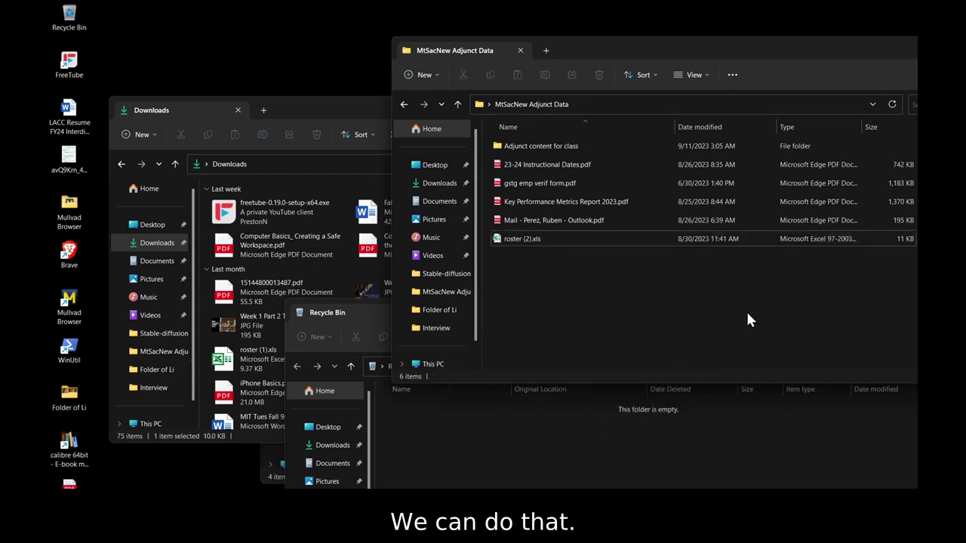
left_click(522, 238)
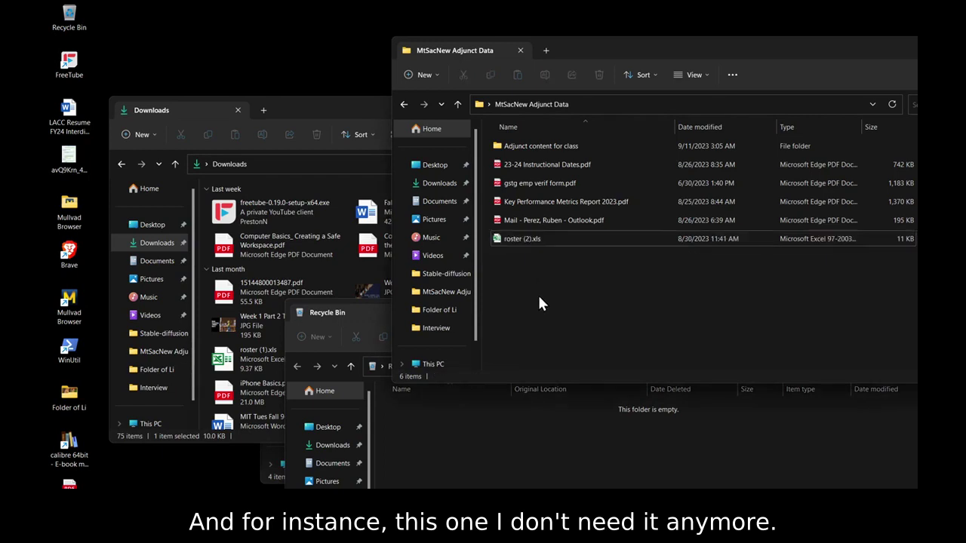
key("Delete")
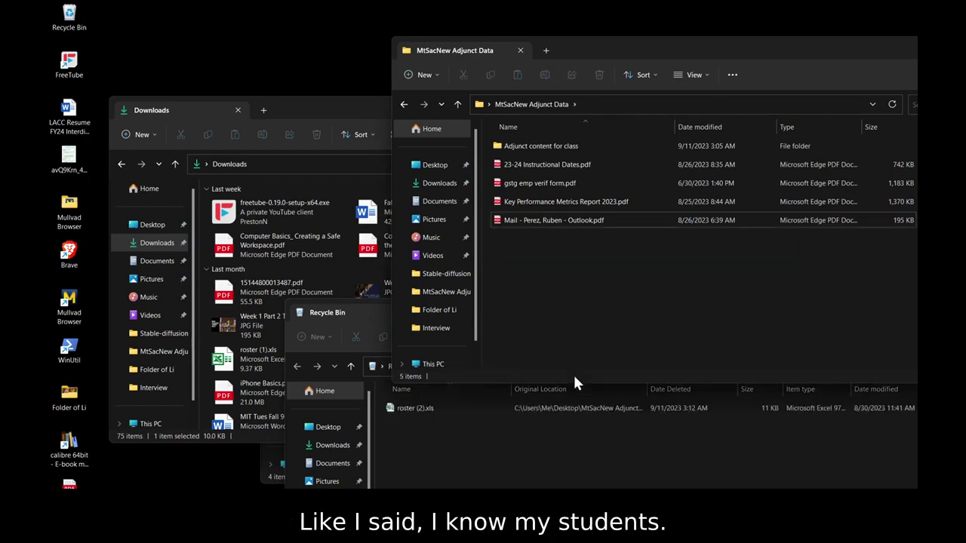
Move roster (1).xls and roster.xls from Downloads into the Recycle Bin window.
left_click_drag(235, 354, 570, 468)
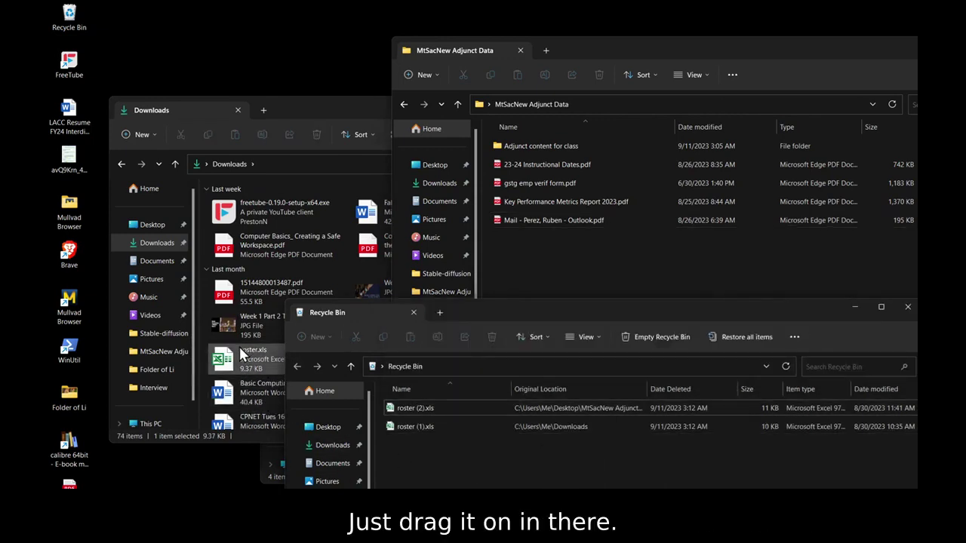
left_click_drag(241, 358, 468, 453)
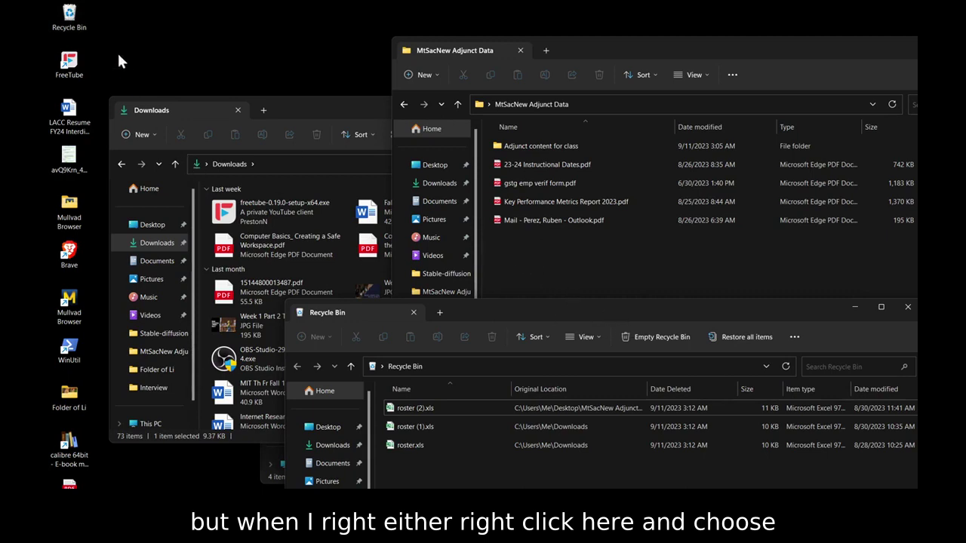
Empty the Recycle Bin of the three roster files and confirm their permanent deletion.
right_click(67, 14)
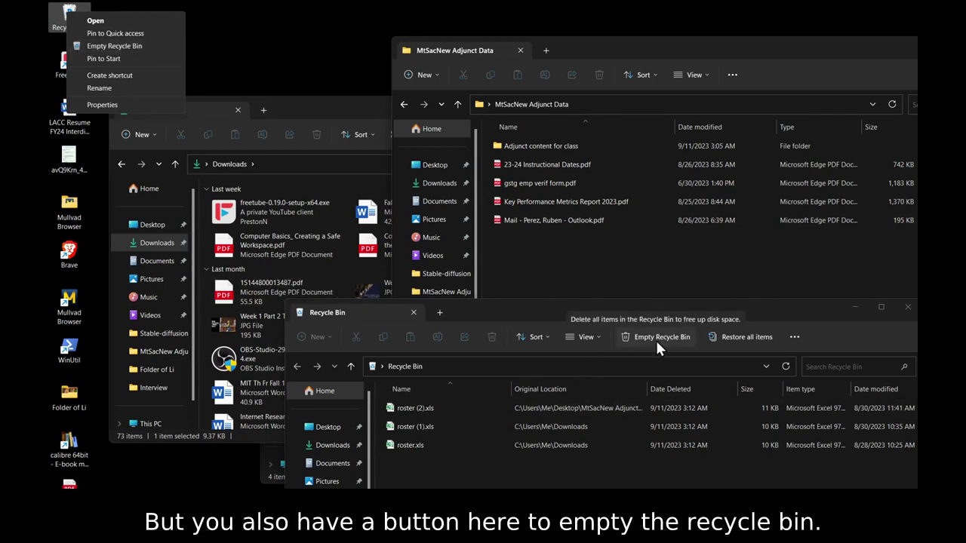
left_click(104, 45)
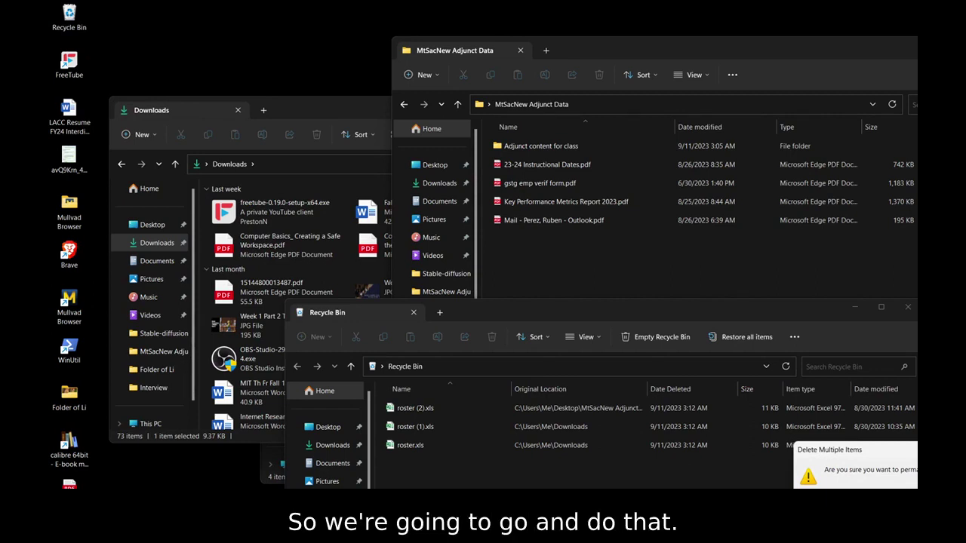
key("Return")
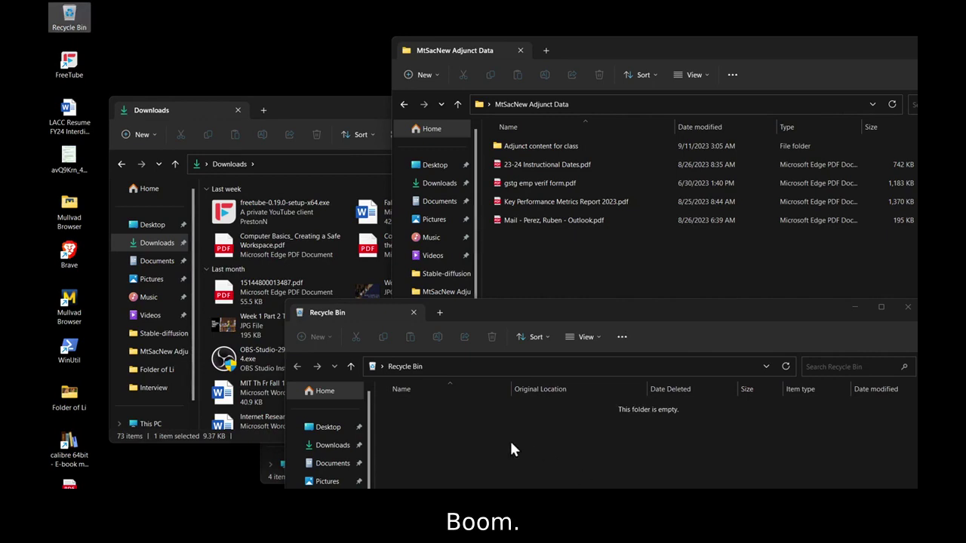